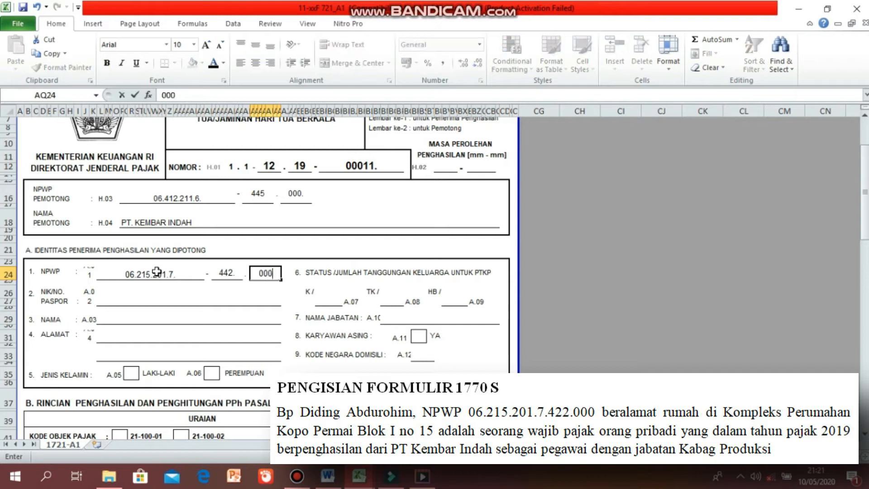
Enter the recipient's NIK/passport number and full name in the identity section of the form.
{"action": "left_click", "coordinate": [157, 297]}
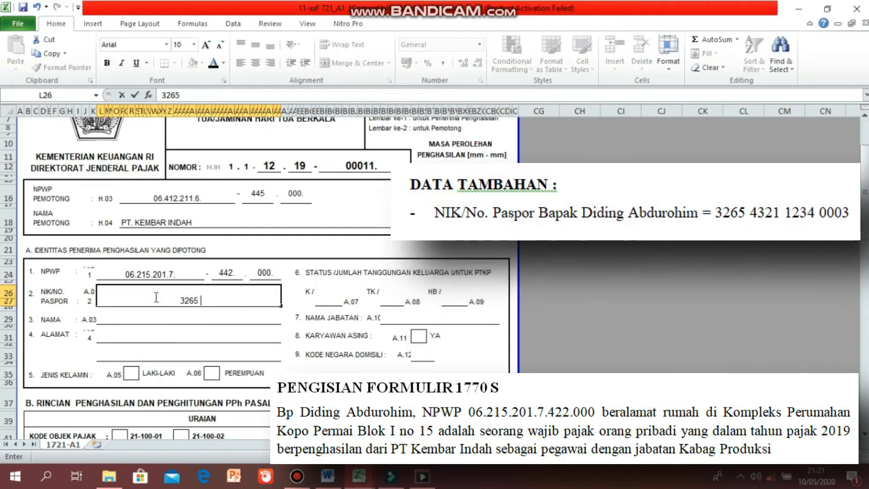
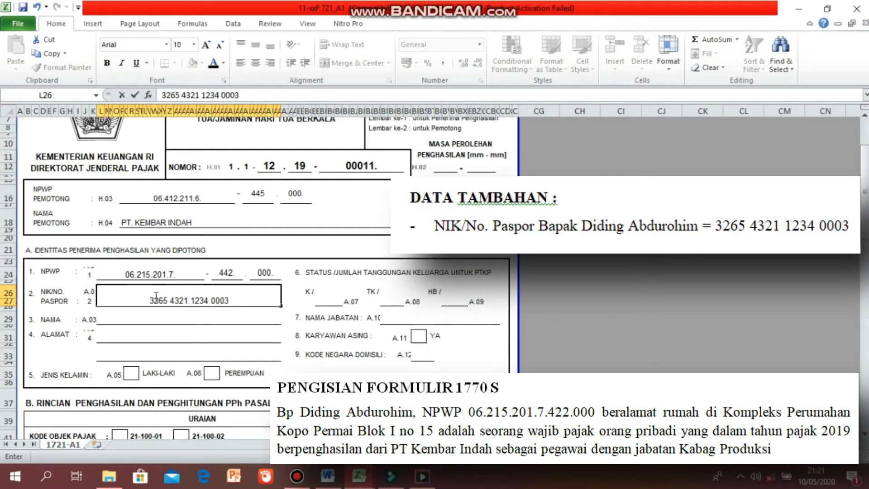
{"action": "left_click", "coordinate": [155, 314]}
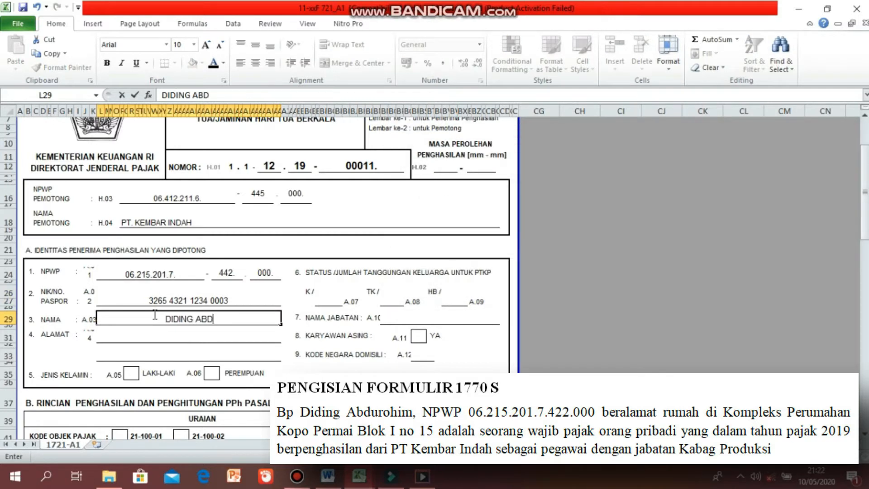
Fill in the recipient's two-line home address in the ALAMAT field.
{"action": "left_click", "coordinate": [155, 333]}
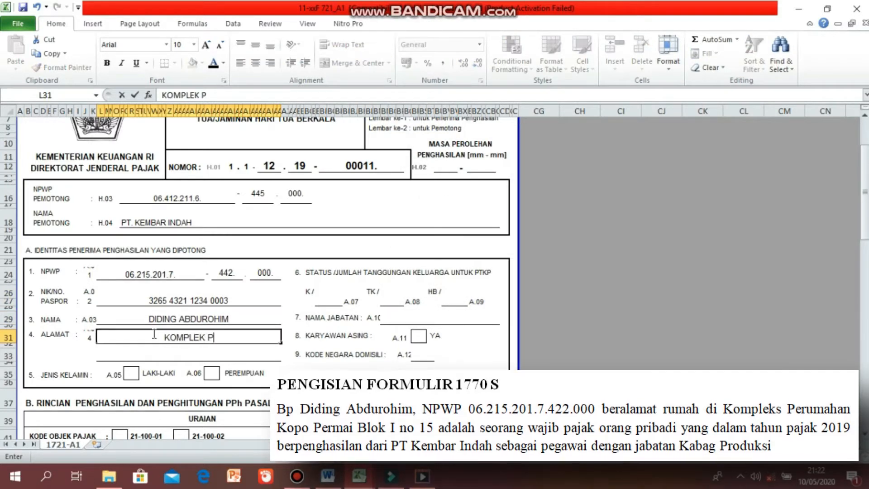
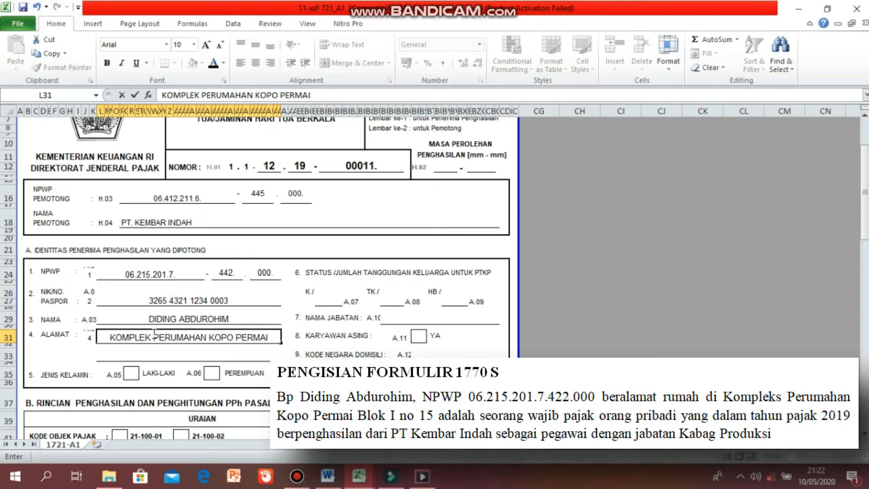
{"action": "key", "text": "Return"}
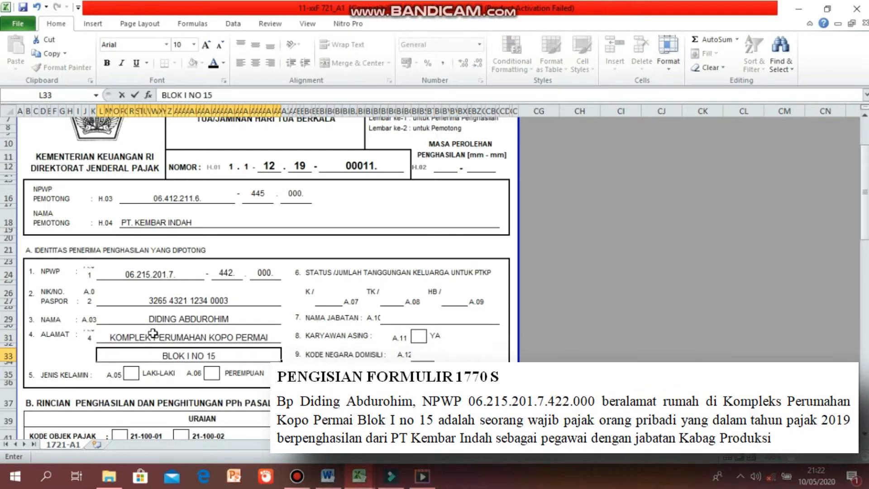
Mark the gender as LAKI-LAKI with an X and set the K/ dependents status to 1.
{"action": "left_click", "coordinate": [131, 373]}
{"action": "type", "text": "X"}
{"action": "left_click", "coordinate": [329, 302]}
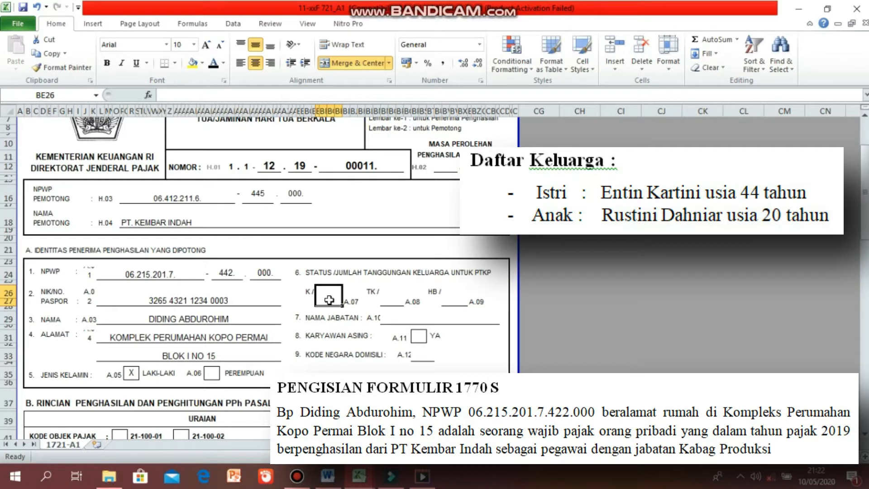
{"action": "type", "text": "1"}
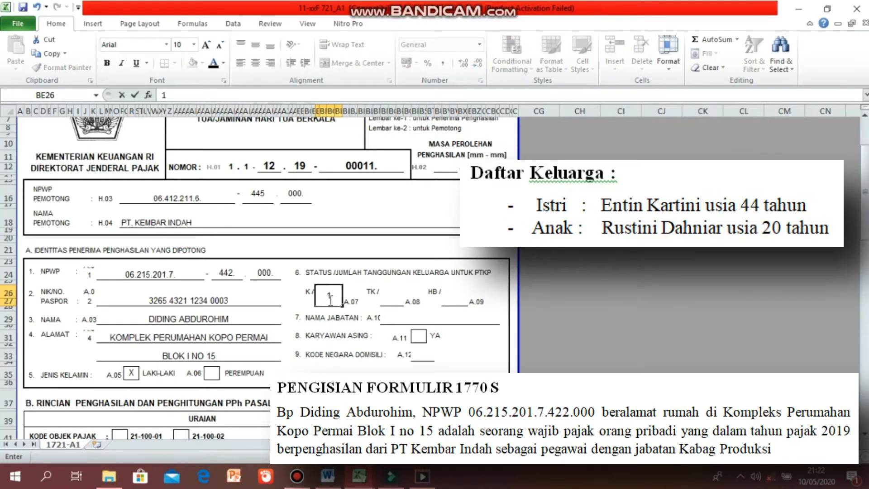
Enter KABAG PRODUKSI as the job title in the NAMA JABATAN field.
{"action": "left_click", "coordinate": [395, 317]}
{"action": "type", "text": "KABAG PRODUKSI"}
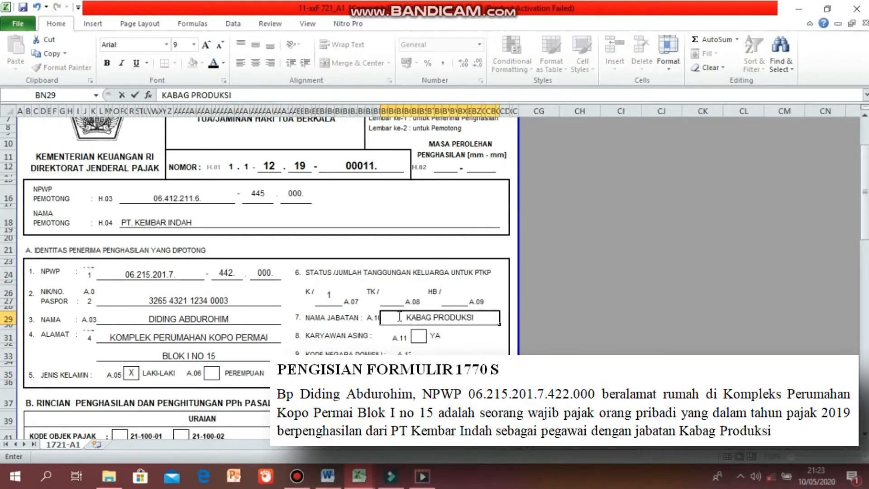
{"action": "left_click", "coordinate": [580, 374]}
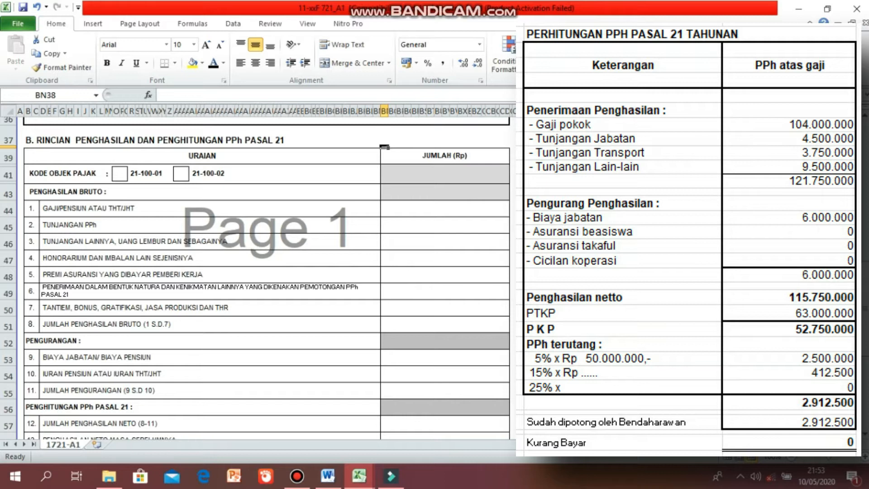
Enter 104.000.000 as salary in line 1 and 0 for the PPh allowance in line 2.
{"action": "left_click", "coordinate": [477, 211]}
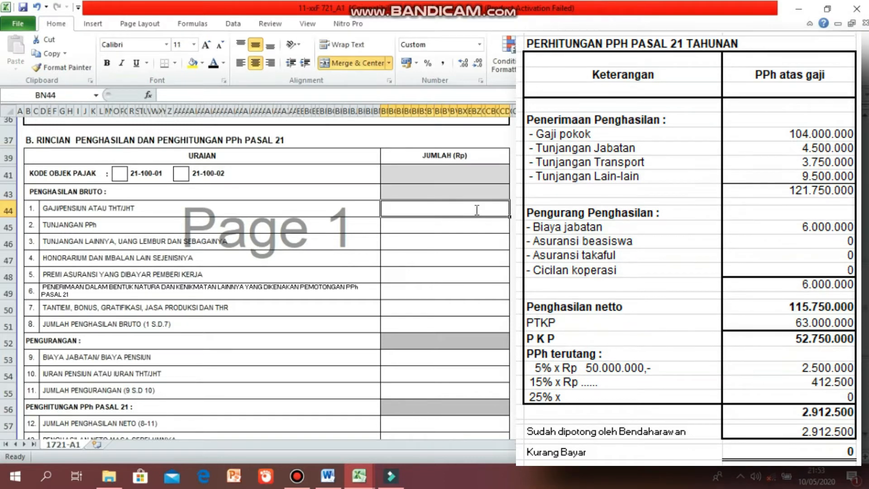
{"action": "type", "text": "104.000.000"}
{"action": "key", "text": "Return"}
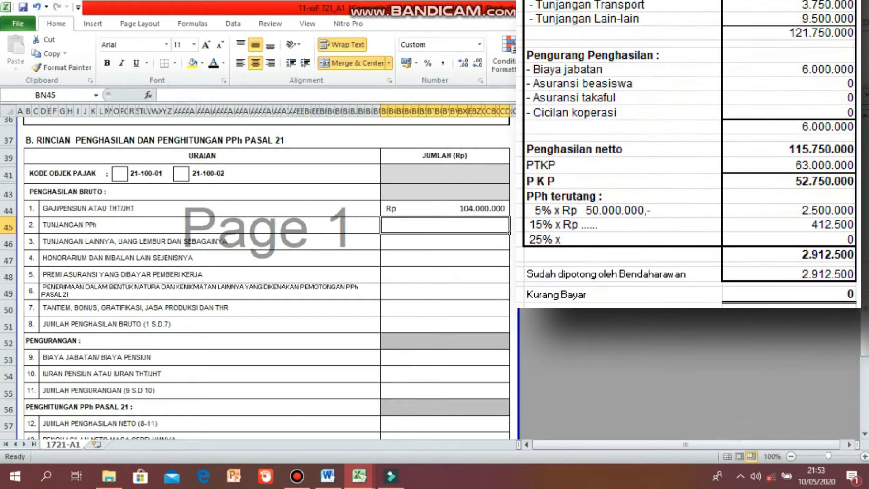
{"action": "type", "text": "0"}
{"action": "key", "text": "Return"}
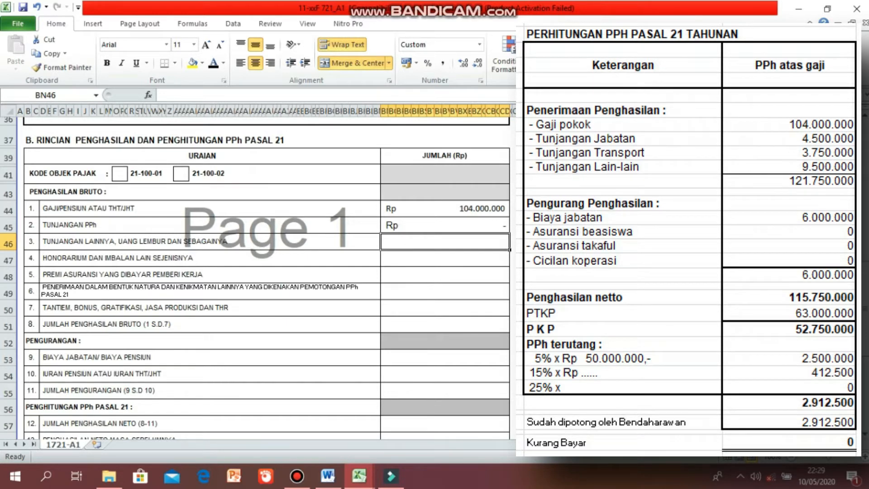
Set line 3 other allowances to the formula =4500000+9500000+3750000.
{"action": "type", "text": "=4500000+9500000+3"}
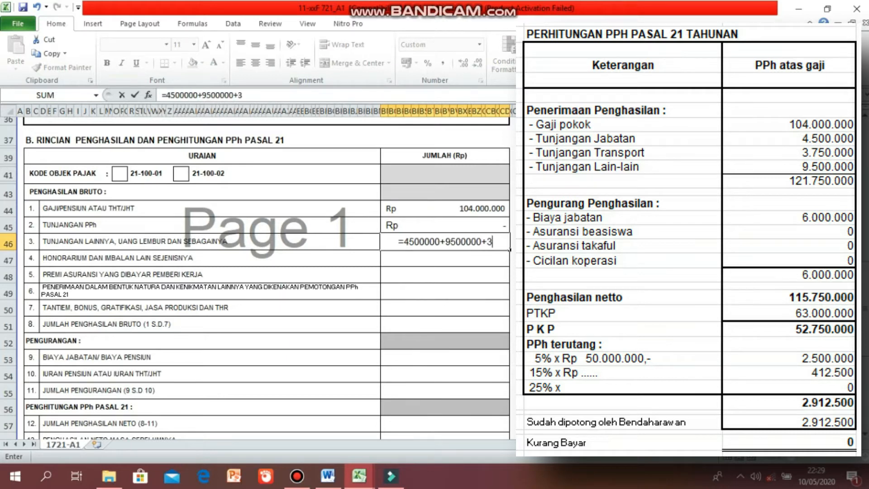
{"action": "type", "text": "750000"}
{"action": "key", "text": "Return"}
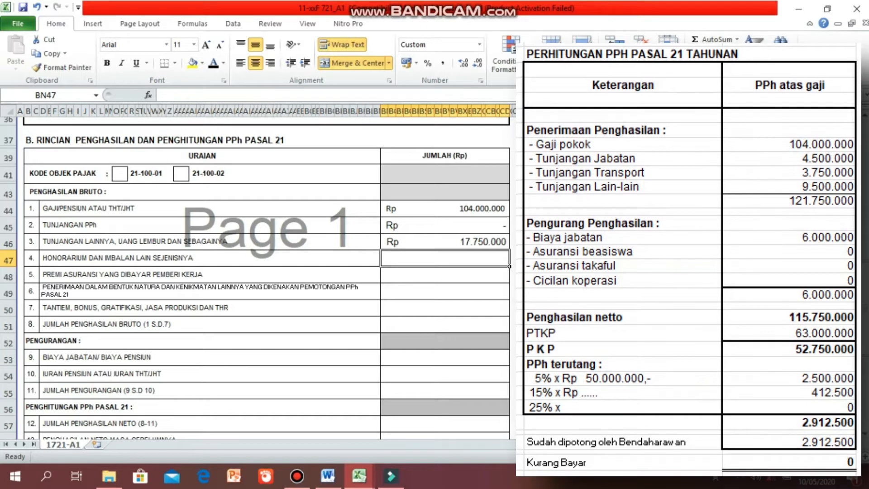
Enter 0 for lines 4 to 7 and total gross income in line 8 with =SUM(BN44:BN50).
{"action": "type", "text": "0"}
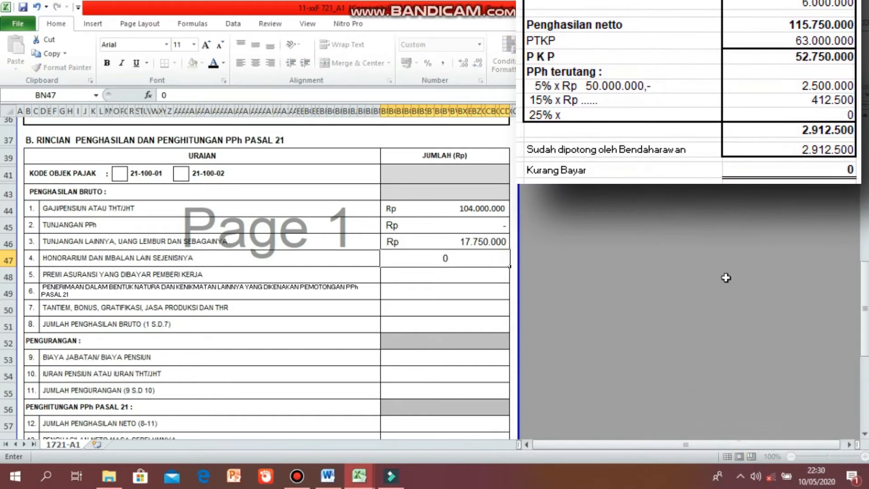
{"action": "key", "text": "Return"}
{"action": "type", "text": "0"}
{"action": "key", "text": "Return"}
{"action": "type", "text": "0"}
{"action": "key", "text": "Return"}
{"action": "type", "text": "0"}
{"action": "key", "text": "Return"}
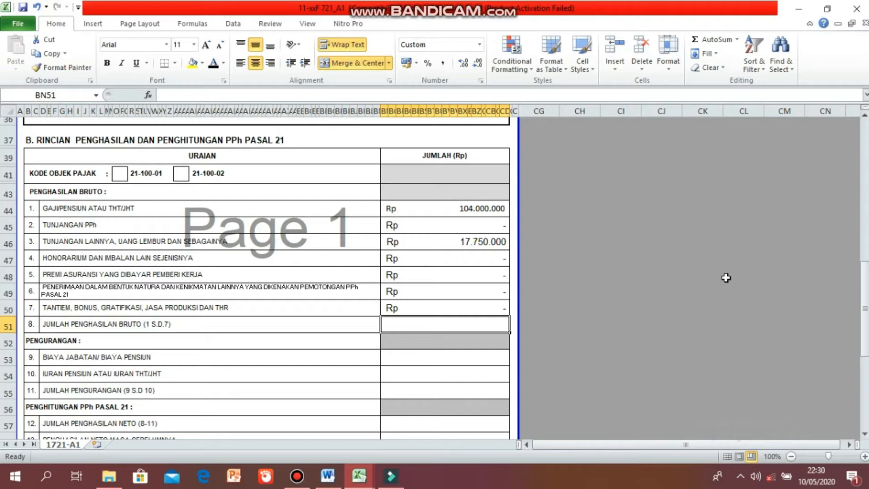
{"action": "type", "text": "=SUM(BN44:BN50)"}
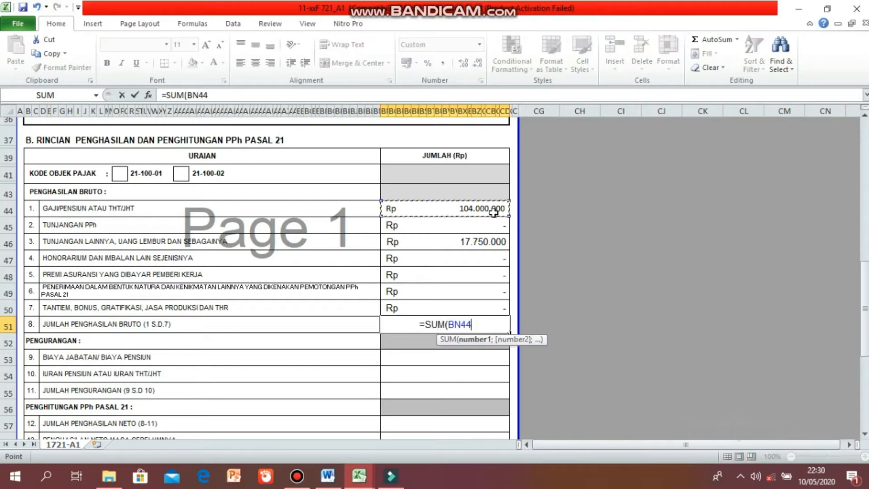
{"action": "key", "text": "Return"}
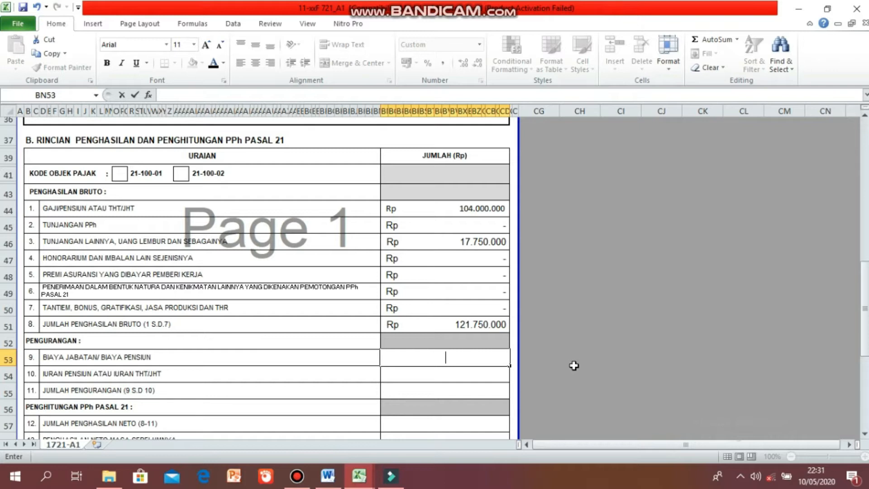
Compute the position cost in line 9 as =5%*BN51.
{"action": "type", "text": "=5%*"}
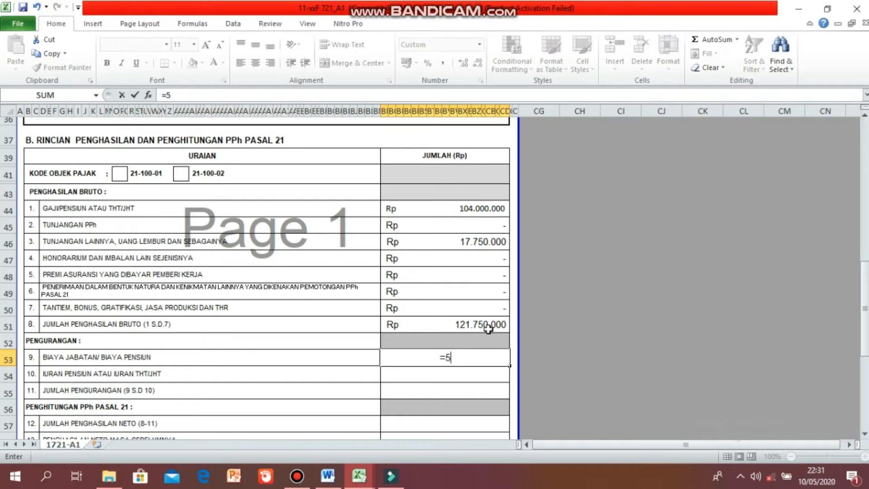
{"action": "left_click", "coordinate": [488, 329]}
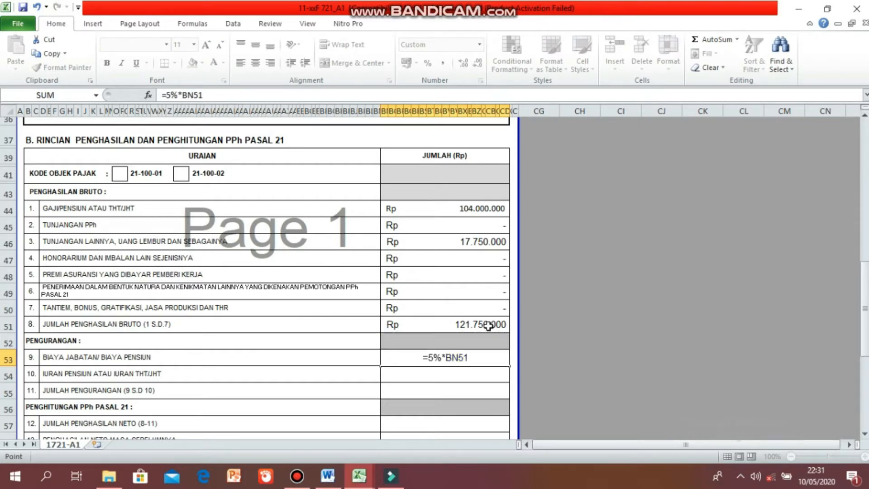
{"action": "key", "text": "Return"}
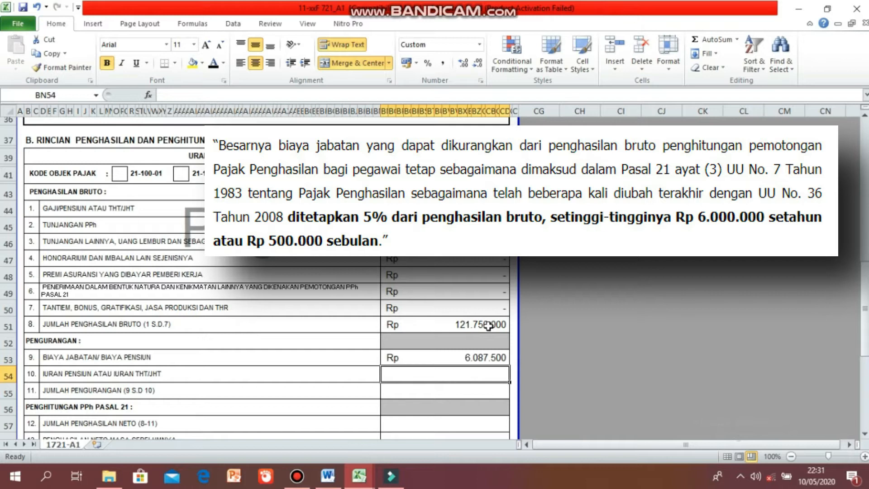
Set the position cost in line 9 to 6000000.
{"action": "left_click", "coordinate": [473, 359]}
{"action": "type", "text": "6000000"}
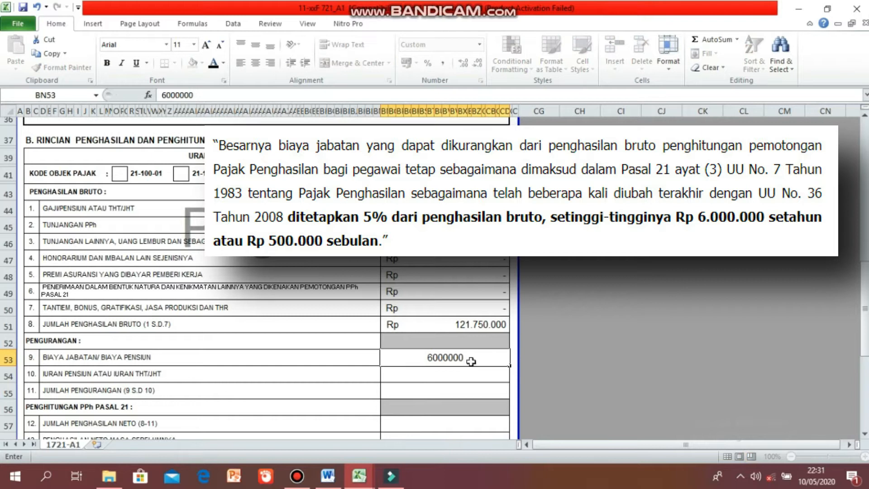
{"action": "key", "text": "Return"}
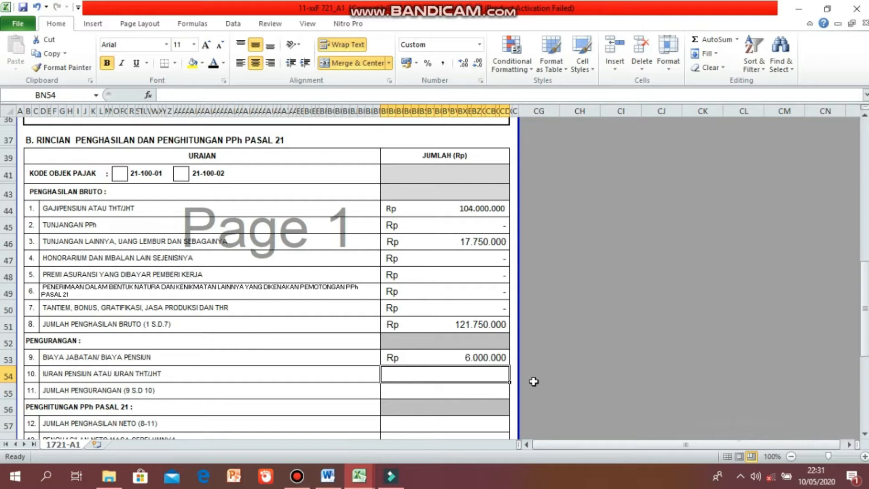
Enter 0 for pension contributions in line 10 and total the deductions in line 11 with a SUM formula.
{"action": "type", "text": "0"}
{"action": "key", "text": "Return"}
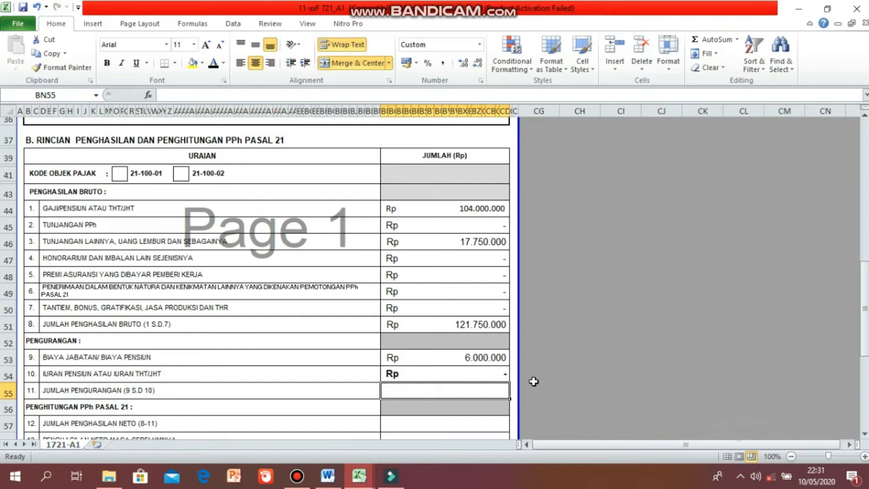
{"action": "type", "text": "=SUM("}
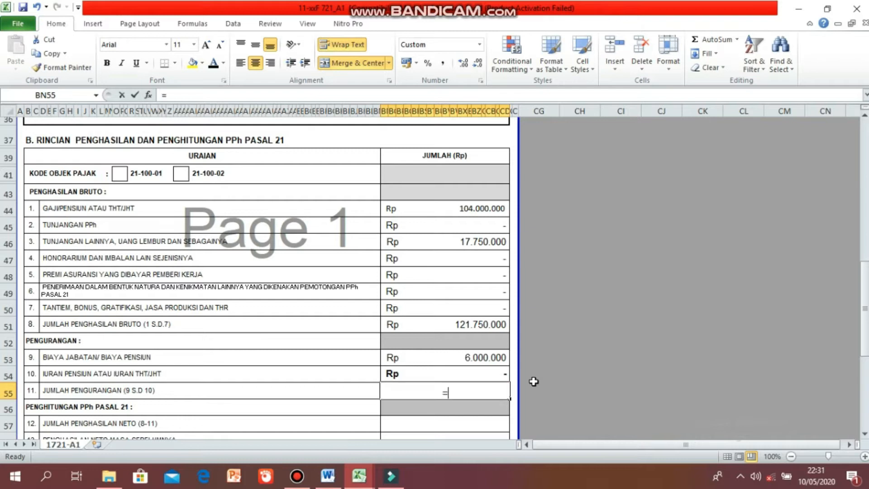
{"action": "left_click", "coordinate": [492, 355]}
{"action": "key", "text": "Return"}
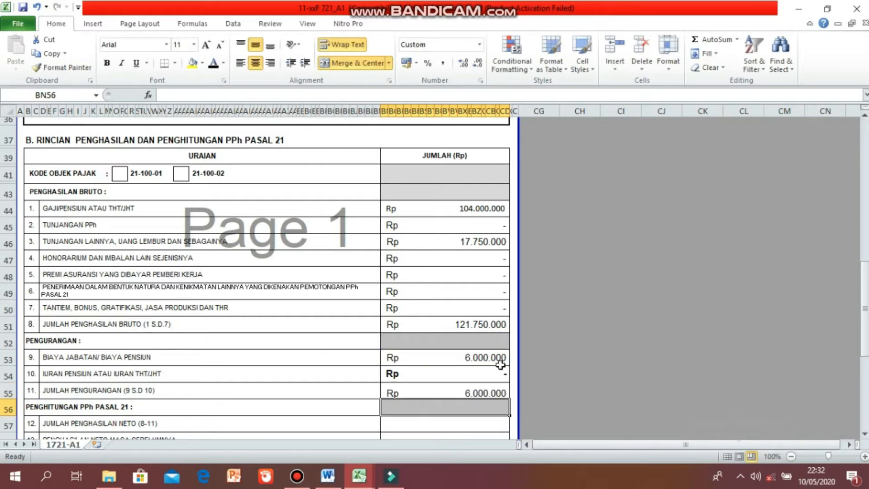
Compute net income in line 12 as =BN51-BN55.
{"action": "scroll", "coordinate": [582, 391], "scroll_direction": "down", "scroll_amount": 4}
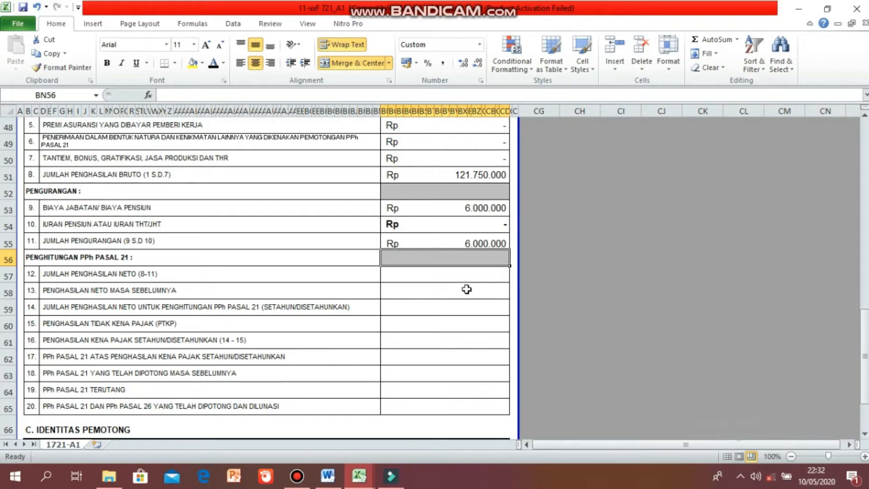
{"action": "left_click", "coordinate": [459, 273]}
{"action": "type", "text": "="}
{"action": "left_click", "coordinate": [432, 175]}
{"action": "type", "text": "-"}
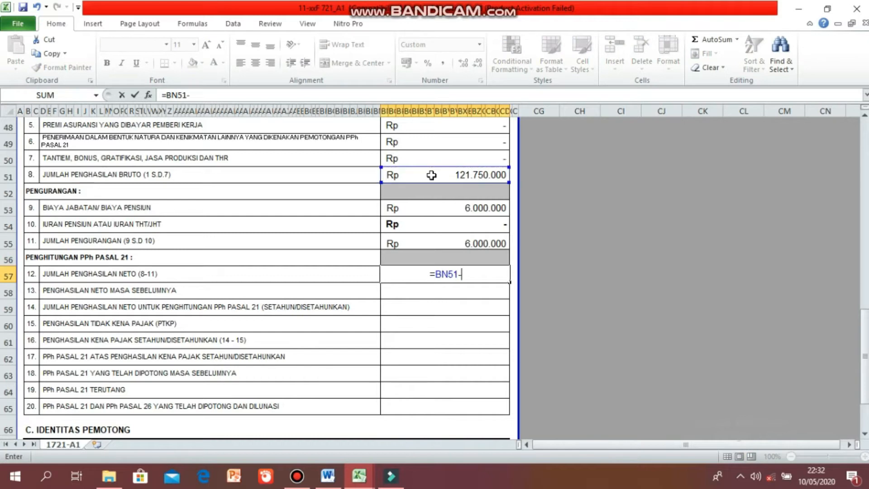
{"action": "left_click", "coordinate": [437, 238]}
{"action": "key", "text": "Return"}
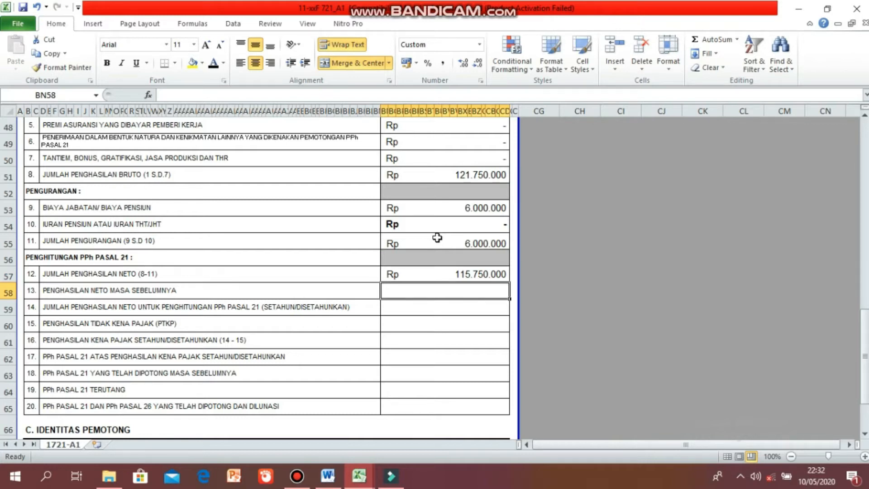
Enter 0 for previous-period net income in line 13 and fill line 14's annualized net income.
{"action": "type", "text": "0"}
{"action": "key", "text": "Return"}
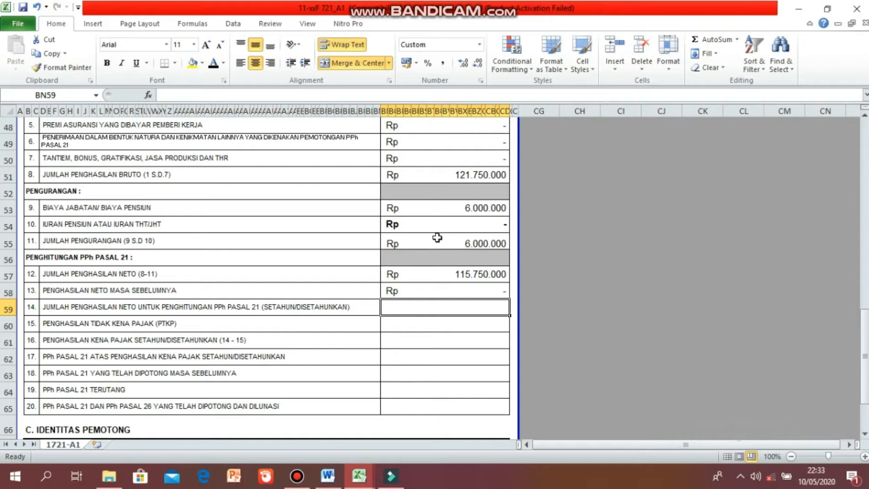
{"action": "type", "text": "="}
{"action": "key", "text": "BackSpace"}
{"action": "type", "text": "115.750.000"}
{"action": "key", "text": "Return"}
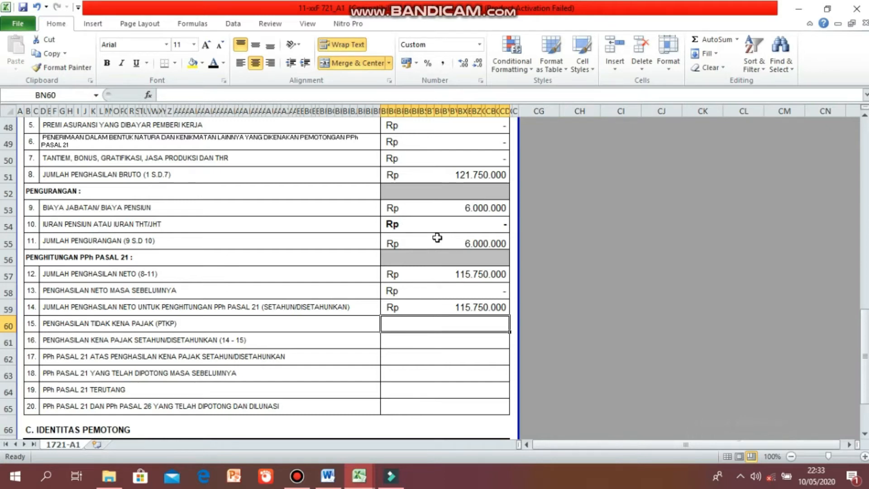
Set the PTKP in line 15 to 63000000.
{"action": "type", "text": "63000000"}
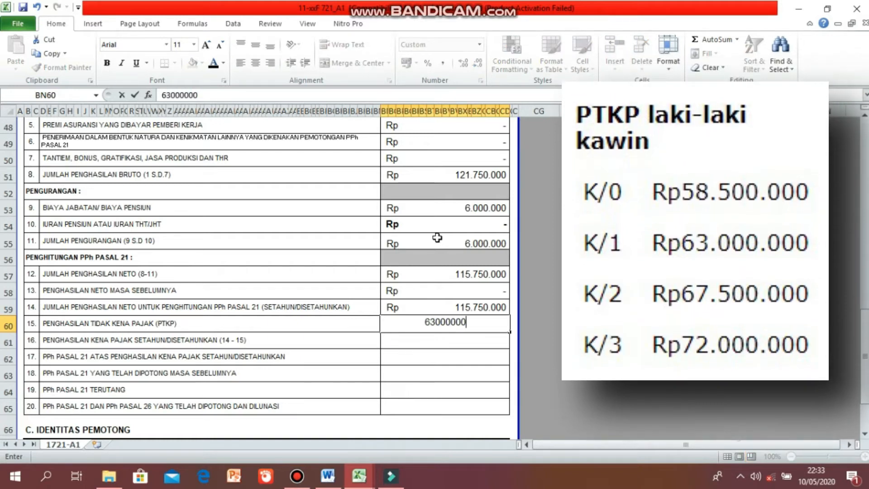
{"action": "key", "text": "Return"}
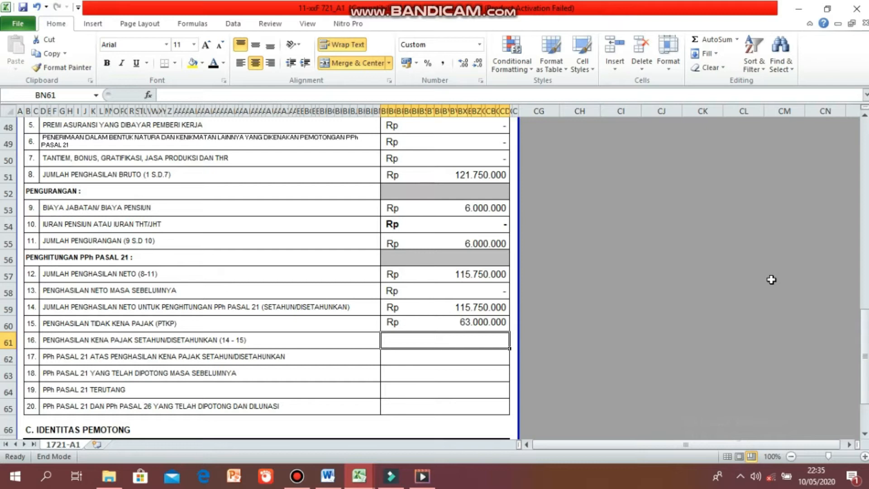
Compute taxable income in line 16 as line 14 minus line 15 with the formula =BN59-BN60.
{"action": "type", "text": "="}
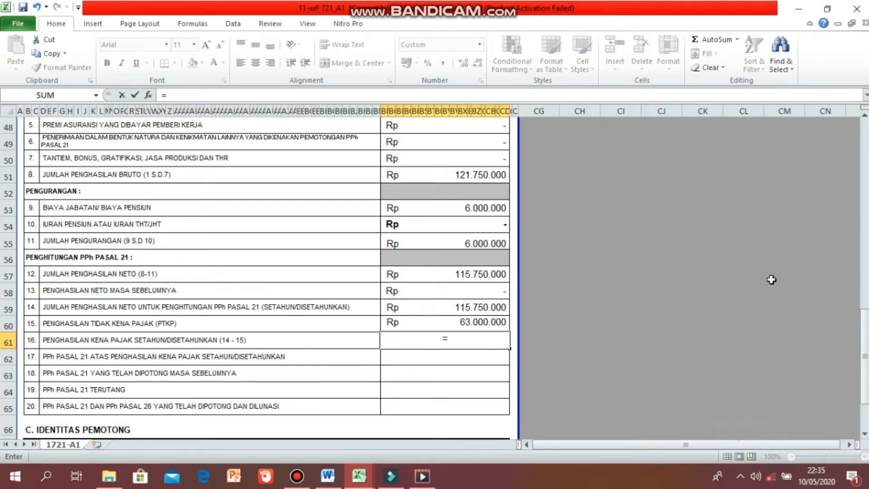
{"action": "left_click", "coordinate": [498, 307]}
{"action": "type", "text": "-"}
{"action": "left_click", "coordinate": [498, 318]}
{"action": "key", "text": "Return"}
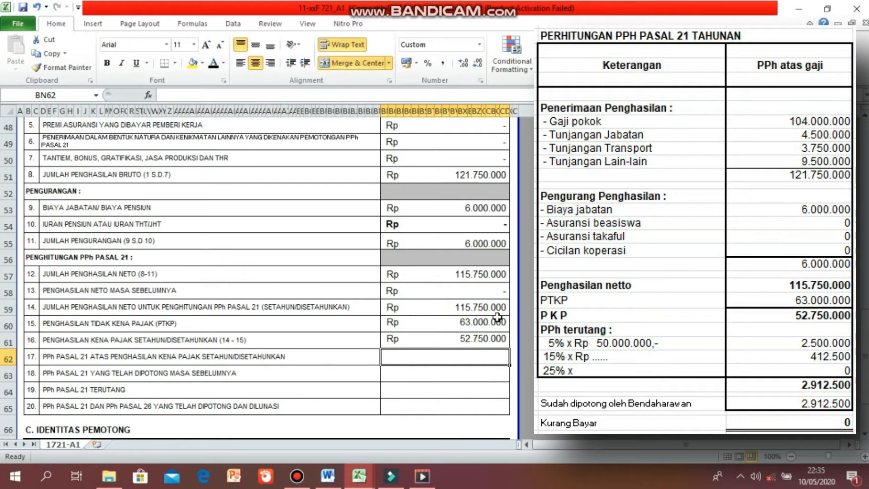
Enter 2912500 as PPh 21 on annual taxable income in line 17 and 0 for previously withheld PPh in line 18.
{"action": "type", "text": "2912500"}
{"action": "key", "text": "Return"}
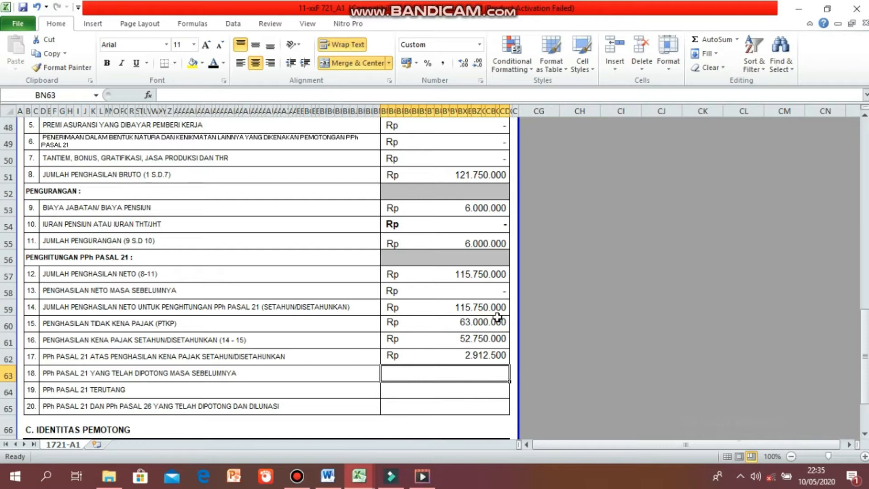
{"action": "type", "text": "0"}
{"action": "key", "text": "Return"}
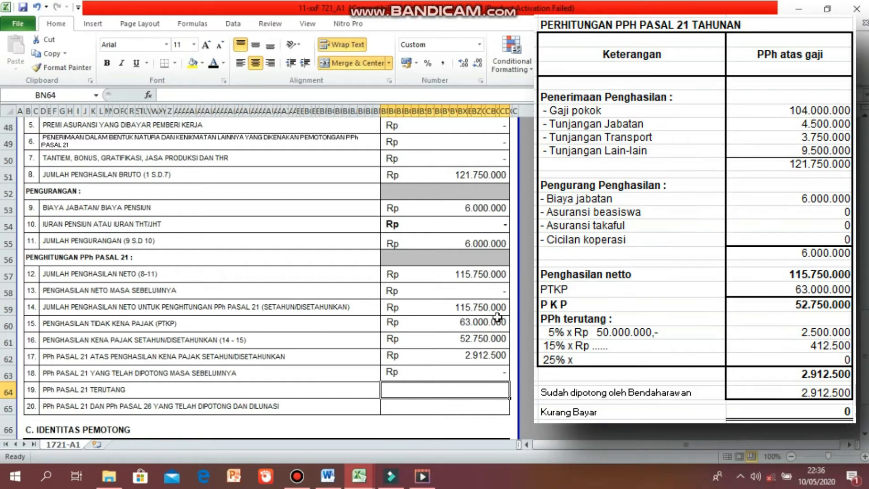
Enter 2912500 for PPh 21 owed in line 19 and for PPh 21 and 26 withheld in line 20.
{"action": "type", "text": "2912500"}
{"action": "key", "text": "Return"}
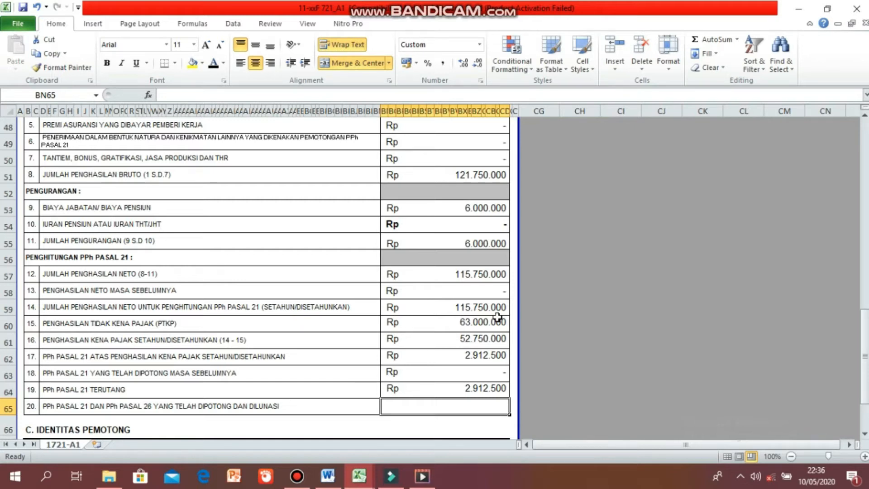
{"action": "type", "text": "291250"}
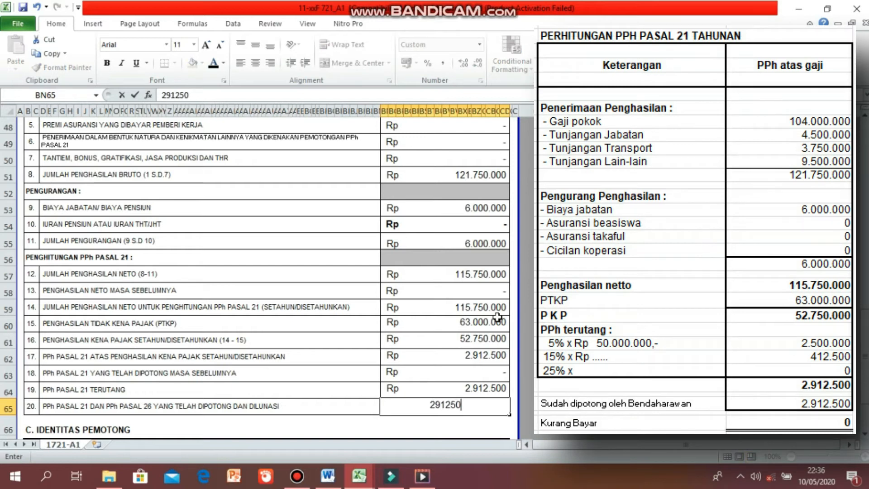
{"action": "key", "text": "Return"}
Fill in section C with the withholder's NPWP and full name and the signing date 30-01-2020.
{"action": "scroll", "coordinate": [596, 357], "scroll_direction": "down", "scroll_amount": 3}
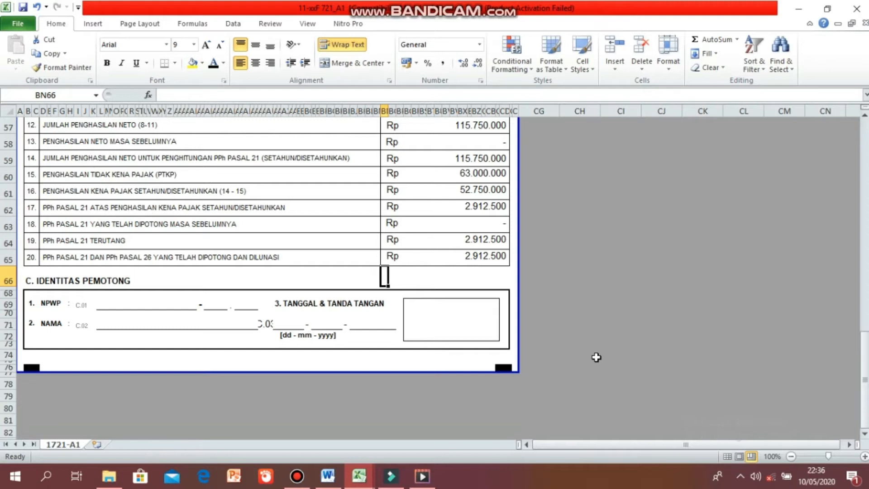
{"action": "left_click", "coordinate": [176, 306]}
{"action": "key", "text": "Tab"}
{"action": "key", "text": "Tab"}
{"action": "left_click", "coordinate": [135, 323]}
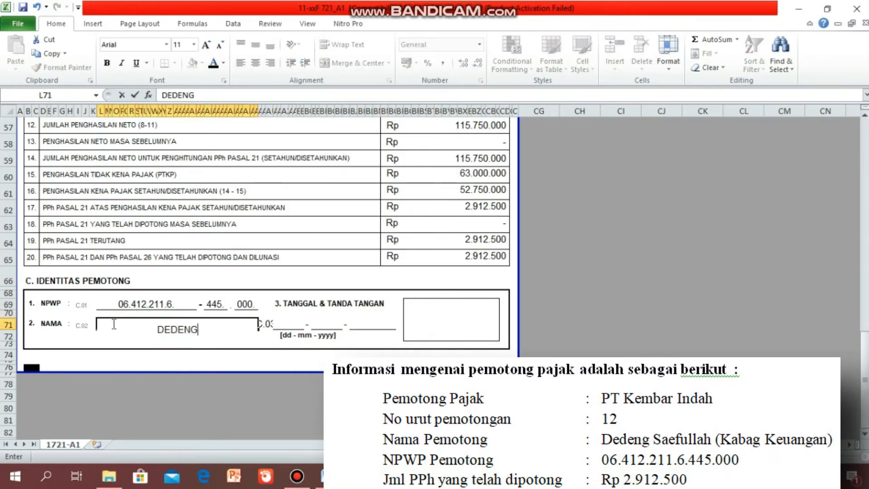
{"action": "left_click", "coordinate": [288, 324]}
{"action": "type", "text": "30"}
{"action": "key", "text": "Tab"}
{"action": "type", "text": "01"}
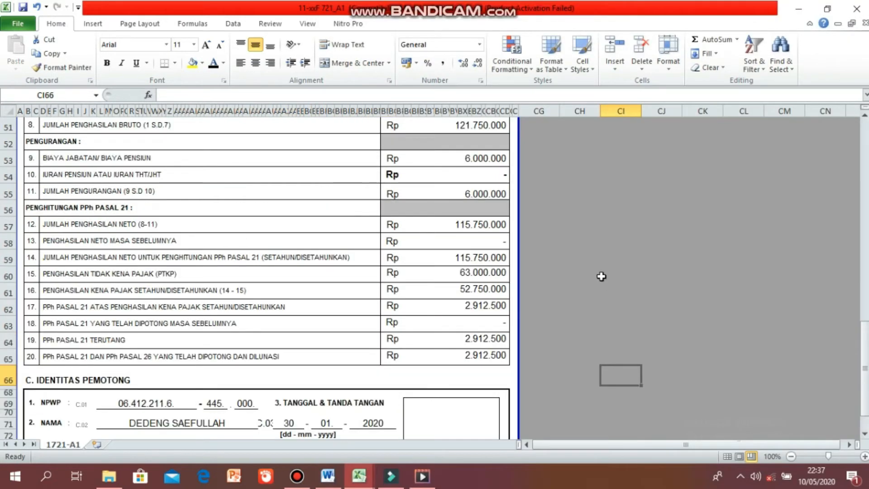
{"action": "scroll", "coordinate": [601, 276], "scroll_direction": "up", "scroll_amount": 2}
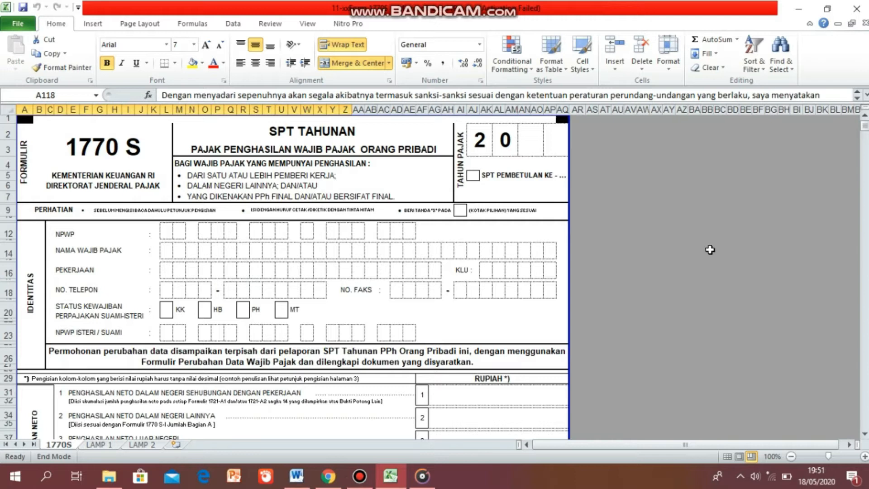
Switch to the LAMP 1 sheet and set its tax year to 2019.
{"action": "left_click", "coordinate": [109, 445]}
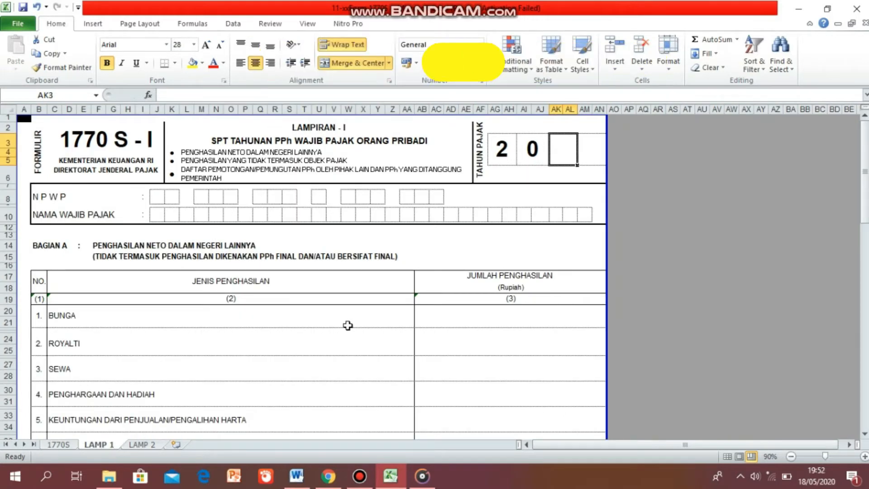
{"action": "type", "text": "1"}
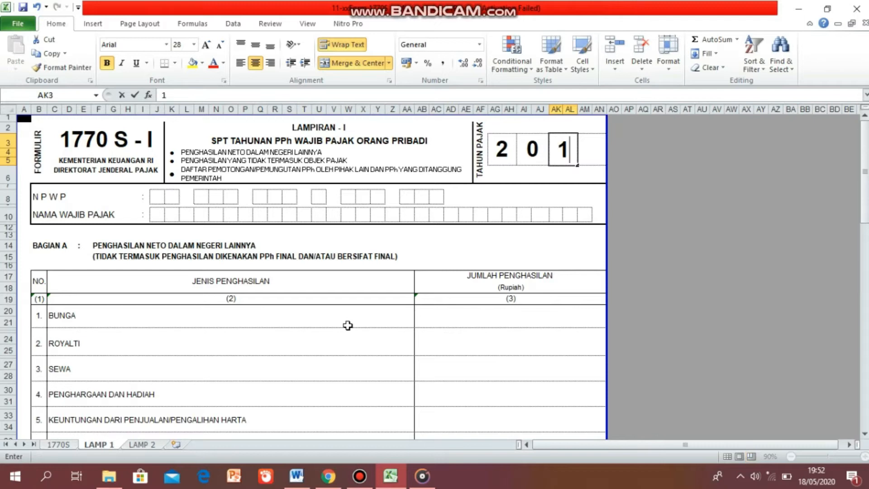
{"action": "key", "text": "Tab"}
{"action": "type", "text": "9"}
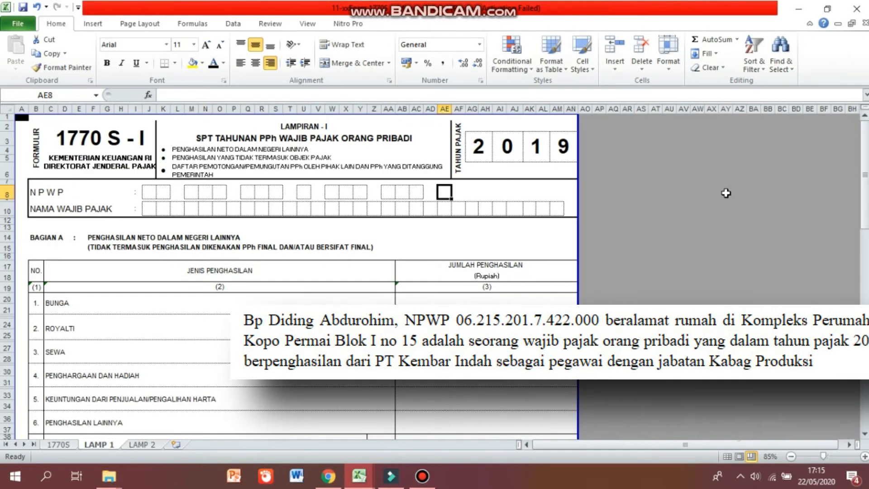
Enter the taxpayer's NPWP and name letter by letter in the LAMP 1 header boxes.
{"action": "left_click", "coordinate": [149, 193]}
{"action": "key", "text": "Tab"}
{"action": "key", "text": "Tab"}
{"action": "key", "text": "Tab"}
{"action": "key", "text": "Tab"}
{"action": "left_click", "coordinate": [319, 193]}
{"action": "key", "text": "Delete"}
{"action": "left_click", "coordinate": [336, 194]}
{"action": "key", "text": "Tab"}
{"action": "key", "text": "Tab"}
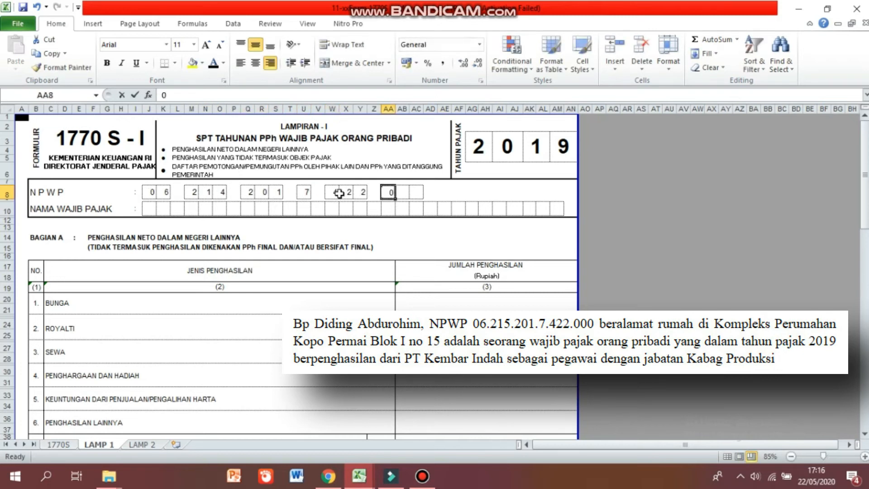
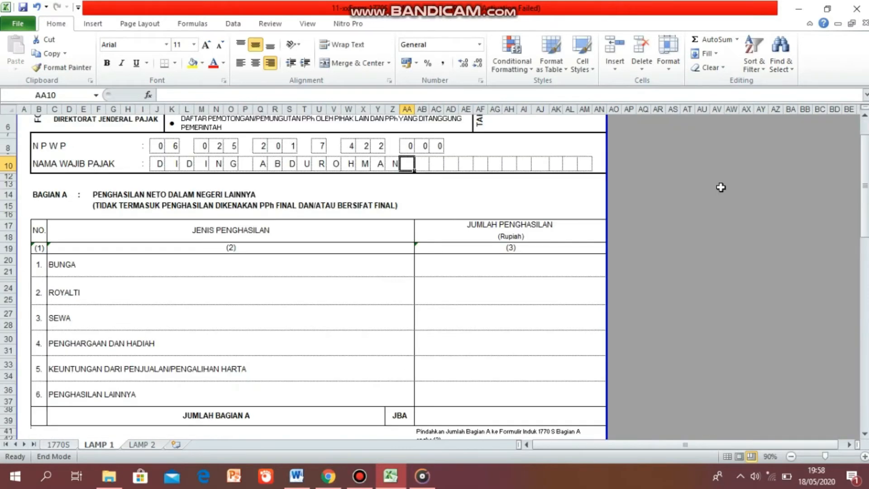
Enter 250.000.000 as inheritance (Warisan) in Part B line 2.
{"action": "scroll", "coordinate": [721, 187], "scroll_direction": "down", "scroll_amount": 3}
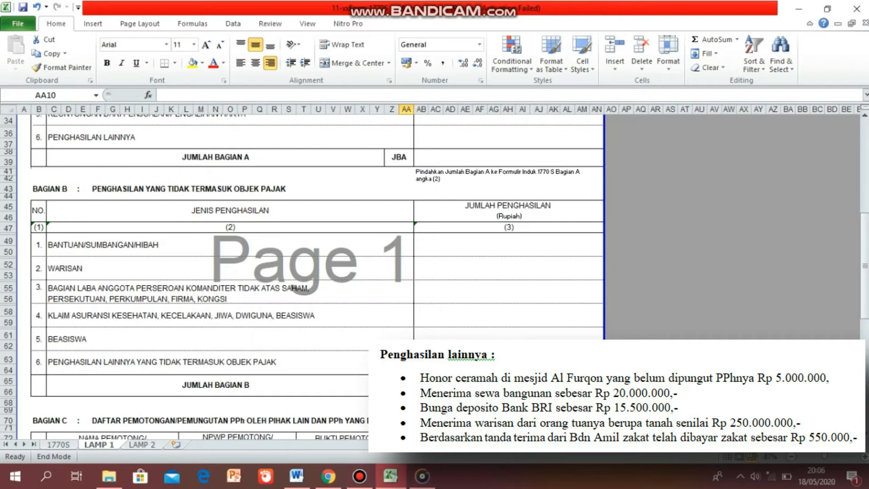
{"action": "left_click", "coordinate": [449, 272]}
{"action": "type", "text": "250.000.000"}
{"action": "key", "text": "Return"}
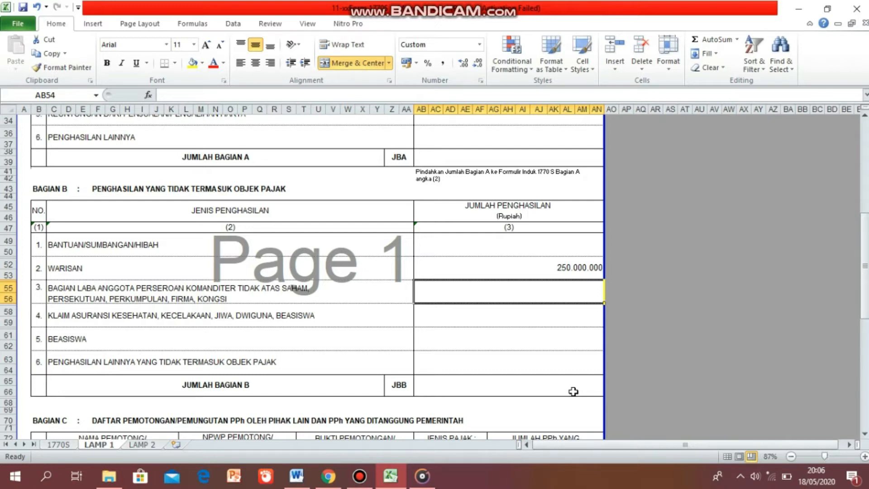
Total Part B in the JBB cell with a SUM formula over lines 1 to 6.
{"action": "left_click", "coordinate": [509, 384]}
{"action": "type", "text": "=SUM("}
{"action": "left_click_drag", "start_coordinate": [489, 245], "coordinate": [473, 365]}
{"action": "key", "text": "Return"}
Enter PT KEMBAR INDAH and its NPWP as the first withholder in Part C.
{"action": "scroll", "coordinate": [472, 365], "scroll_direction": "down", "scroll_amount": 4}
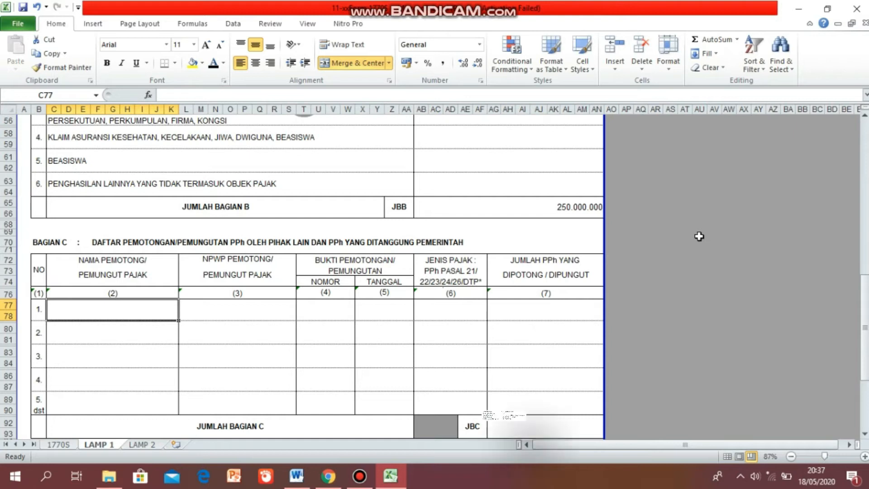
{"action": "scroll", "coordinate": [700, 237], "scroll_direction": "down", "scroll_amount": 1}
{"action": "type", "text": "PT. KEMBAR INDAH"}
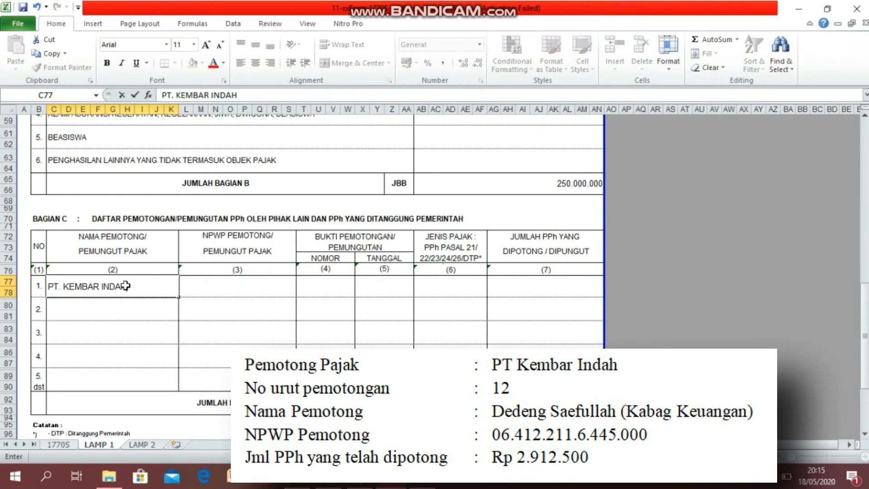
{"action": "left_click", "coordinate": [267, 287]}
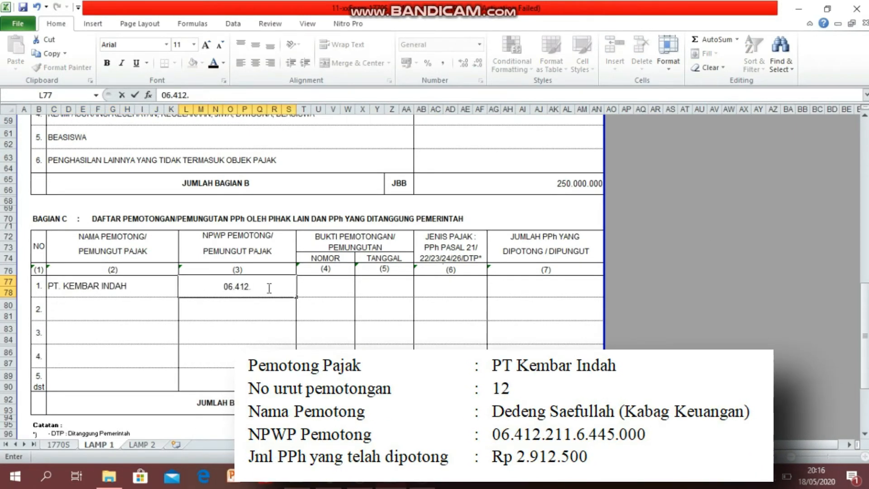
Fill the withholding slip number 12, date 30/01/2020, tax type 21 and amount 2.912.500 for that withholder.
{"action": "key", "text": "Tab"}
{"action": "type", "text": "12"}
{"action": "key", "text": "Tab"}
{"action": "type", "text": "30/01/"}
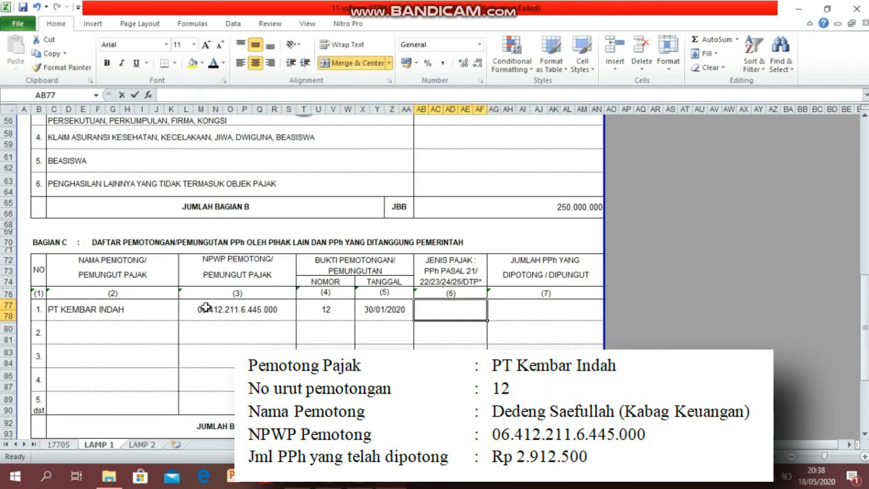
{"action": "type", "text": "21"}
{"action": "key", "text": "Tab"}
{"action": "type", "text": "2.912."}
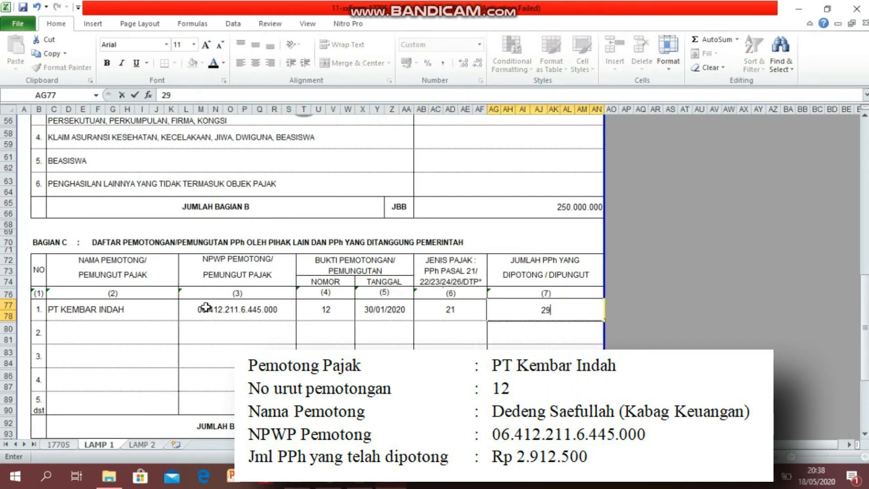
{"action": "type", "text": "500"}
{"action": "key", "text": "Return"}
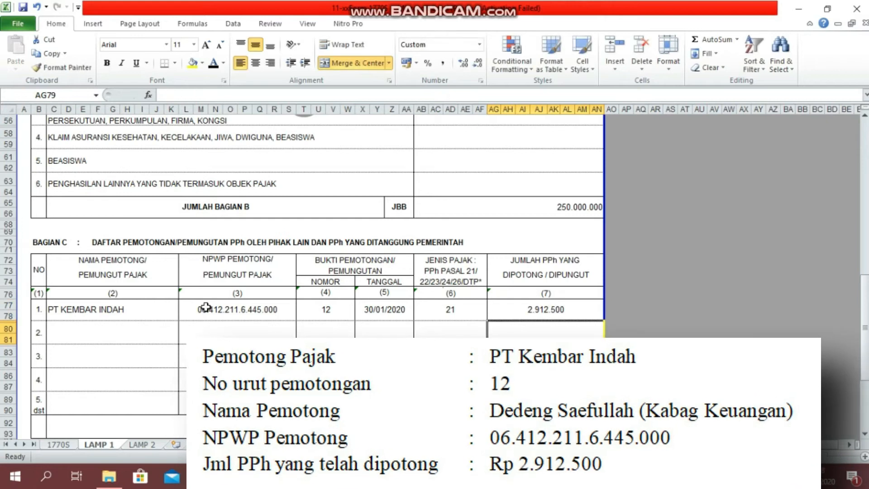
Total Part C in the JBC cell with a SUM formula over the withheld amounts column.
{"action": "scroll", "coordinate": [342, 347], "scroll_direction": "down", "scroll_amount": 3}
{"action": "scroll", "coordinate": [342, 348], "scroll_direction": "down", "scroll_amount": 2}
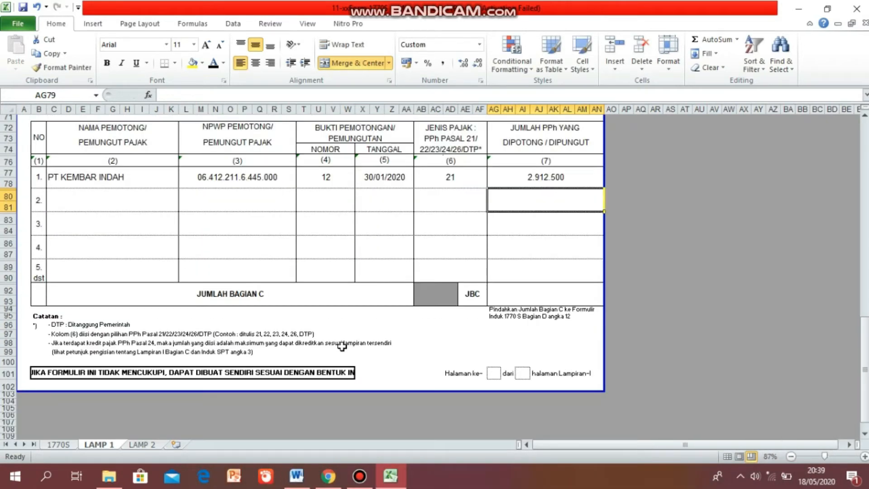
{"action": "left_click", "coordinate": [534, 294]}
{"action": "type", "text": "=SUM("}
{"action": "left_click_drag", "start_coordinate": [539, 177], "coordinate": [537, 280]}
{"action": "key", "text": "Return"}
{"action": "scroll", "coordinate": [486, 380], "scroll_direction": "up", "scroll_amount": 5}
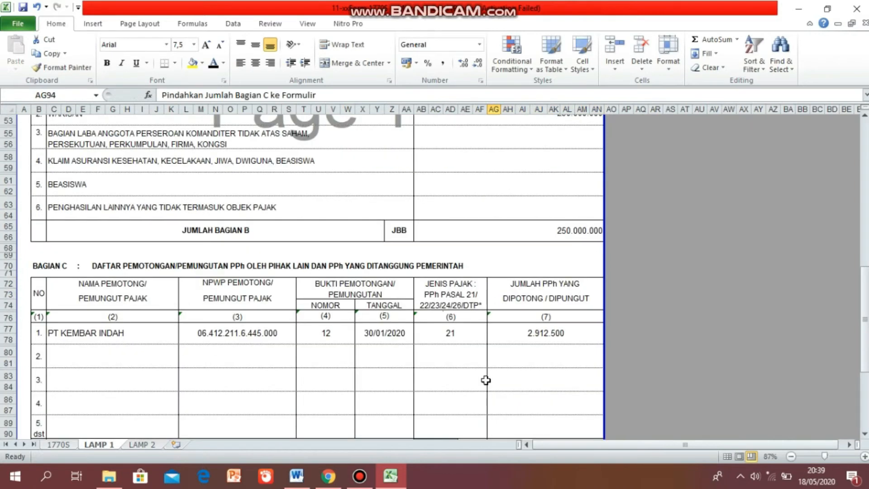
{"action": "scroll", "coordinate": [486, 380], "scroll_direction": "down", "scroll_amount": 1}
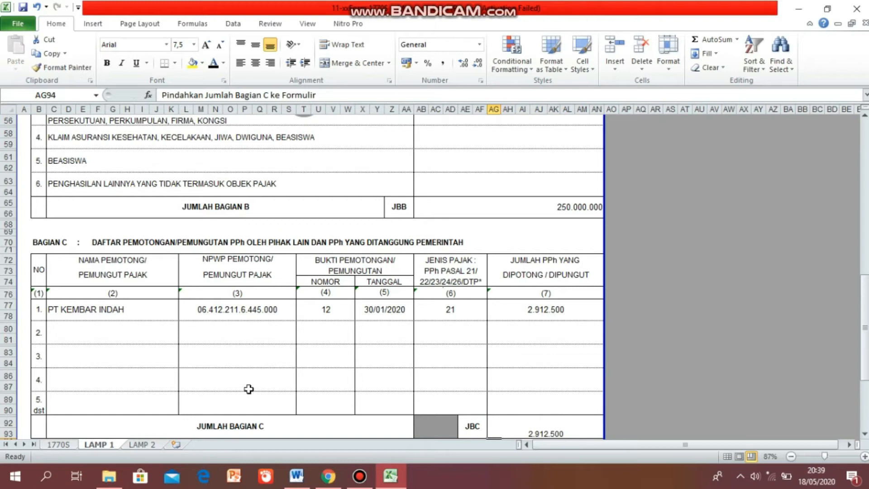
Switch to the LAMP 2 sheet and set its tax year to 2019.
{"action": "left_click", "coordinate": [155, 448]}
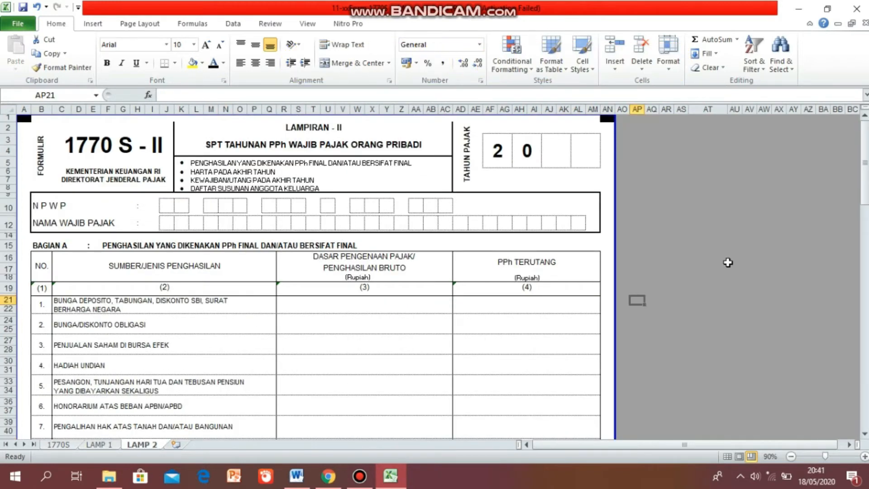
{"action": "left_click", "coordinate": [556, 151]}
{"action": "type", "text": "1"}
{"action": "key", "text": "Tab"}
{"action": "type", "text": "9"}
Enter the taxpayer's NPWP digit by digit in the LAMP 2 header.
{"action": "left_click", "coordinate": [504, 205]}
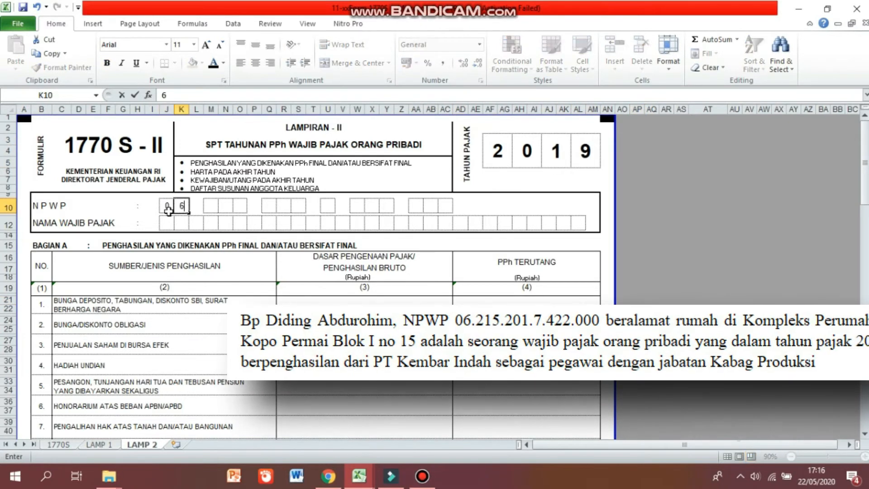
{"action": "key", "text": "Tab"}
{"action": "key", "text": "Tab"}
{"action": "key", "text": "Tab"}
{"action": "key", "text": "Tab"}
Enter the taxpayer's name letter by letter in the LAMP 2 name boxes.
{"action": "left_click", "coordinate": [169, 222]}
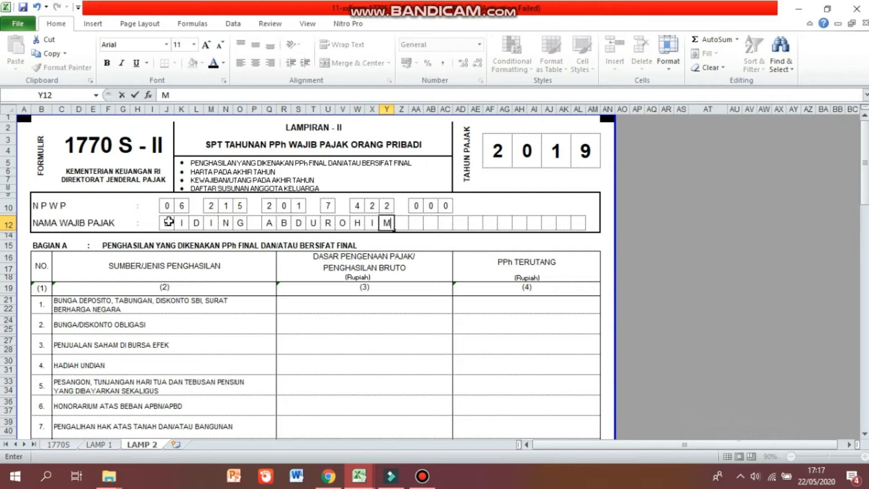
{"action": "key", "text": "Tab"}
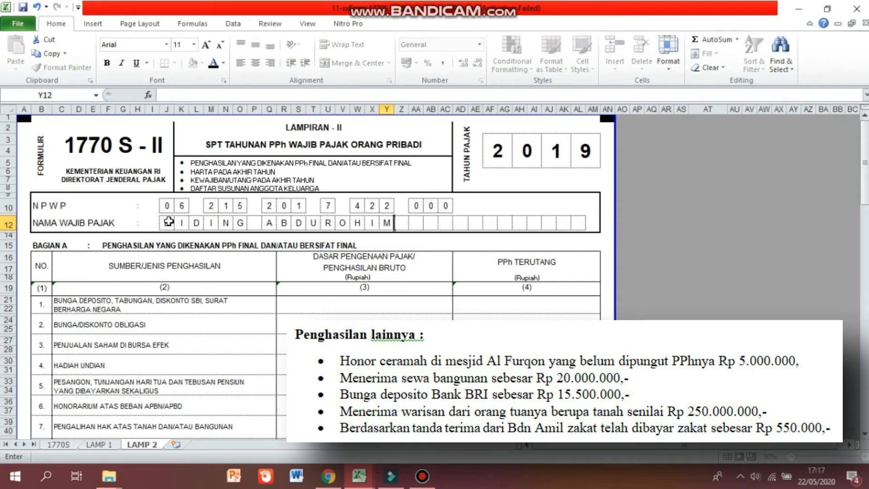
{"action": "key", "text": "Tab"}
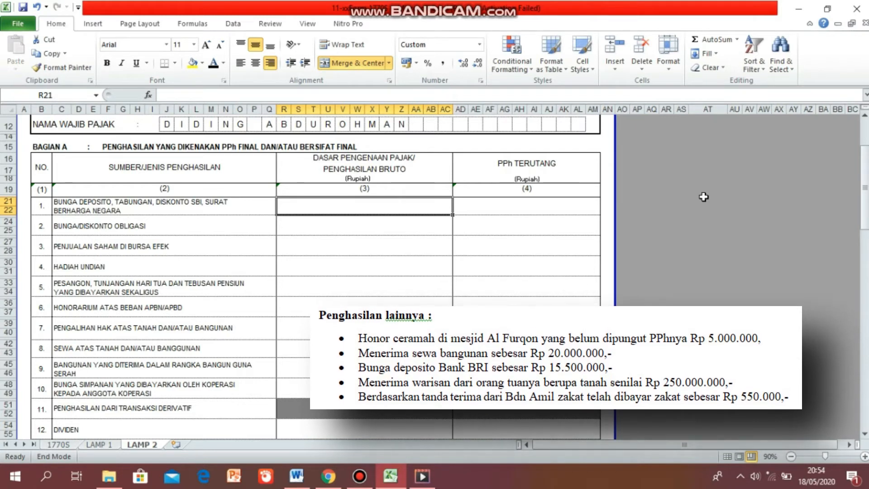
Enter 15.500.000 for deposit interest in Part A line 1 and 20.000.000 for building rent in line 8.
{"action": "type", "text": "15.500.000"}
{"action": "key", "text": "Return"}
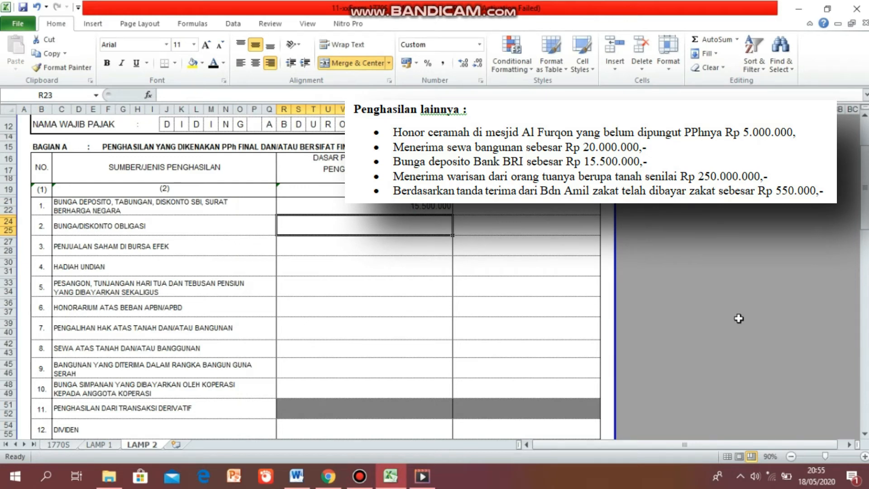
{"action": "left_click", "coordinate": [426, 354]}
{"action": "type", "text": "20000000"}
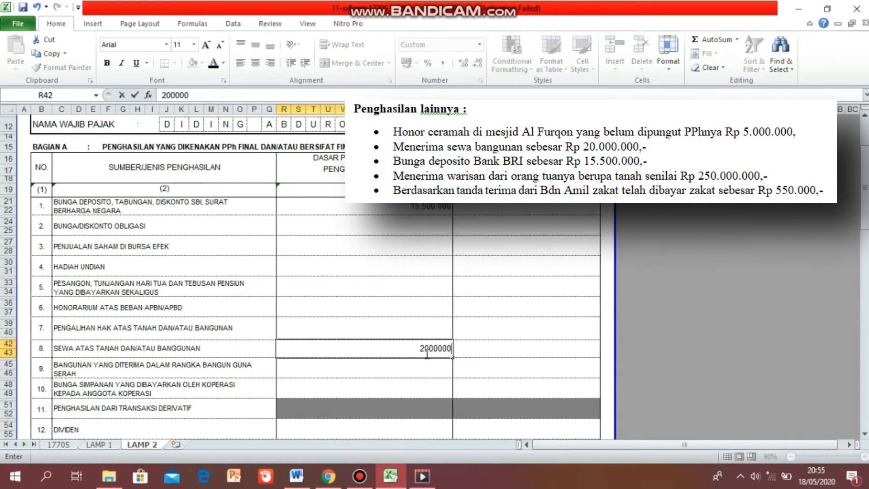
{"action": "key", "text": "Return"}
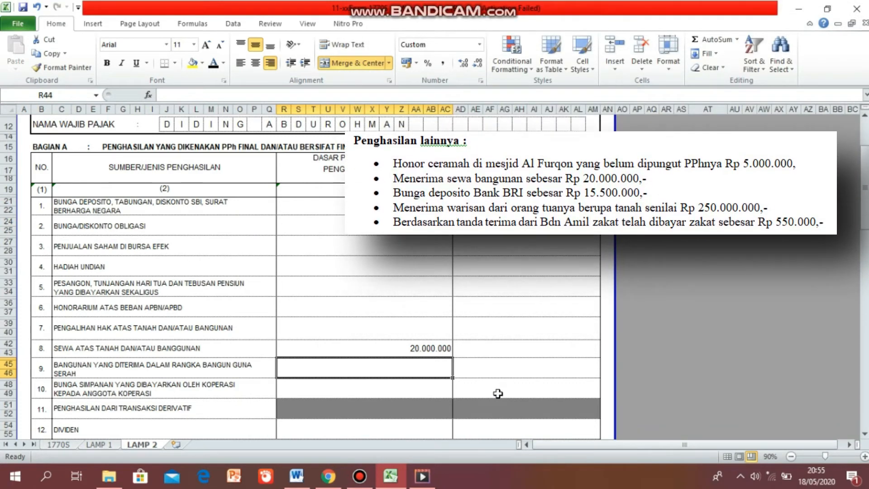
Enter 5.000.000 for other final-taxed income in Part A line 14.
{"action": "scroll", "coordinate": [498, 394], "scroll_direction": "down", "scroll_amount": 5}
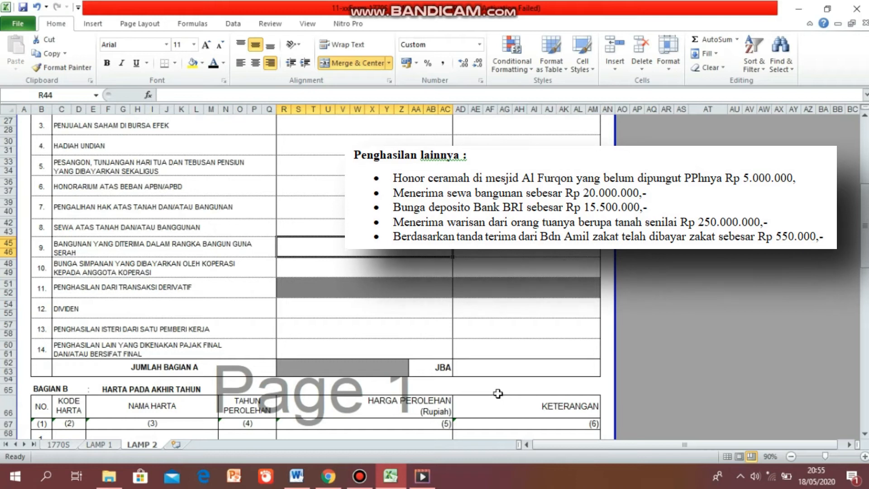
{"action": "left_click", "coordinate": [430, 352]}
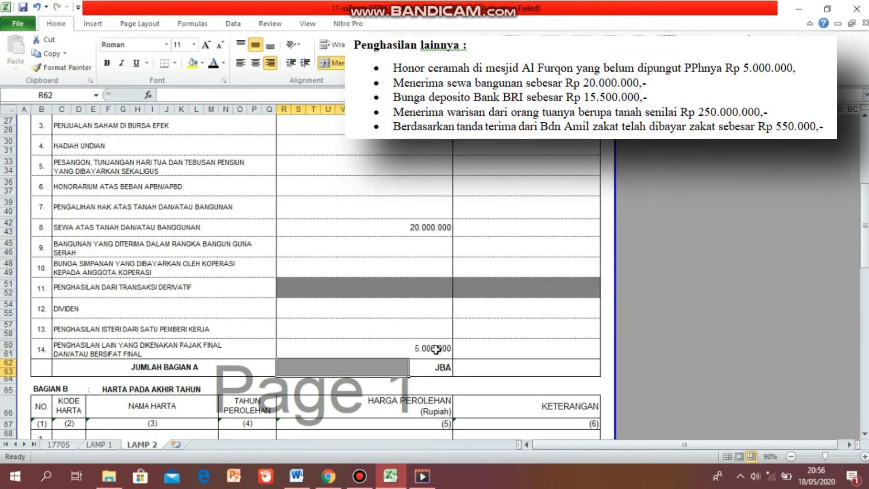
{"action": "scroll", "coordinate": [746, 270], "scroll_direction": "up", "scroll_amount": 5}
{"action": "key", "text": "End"}
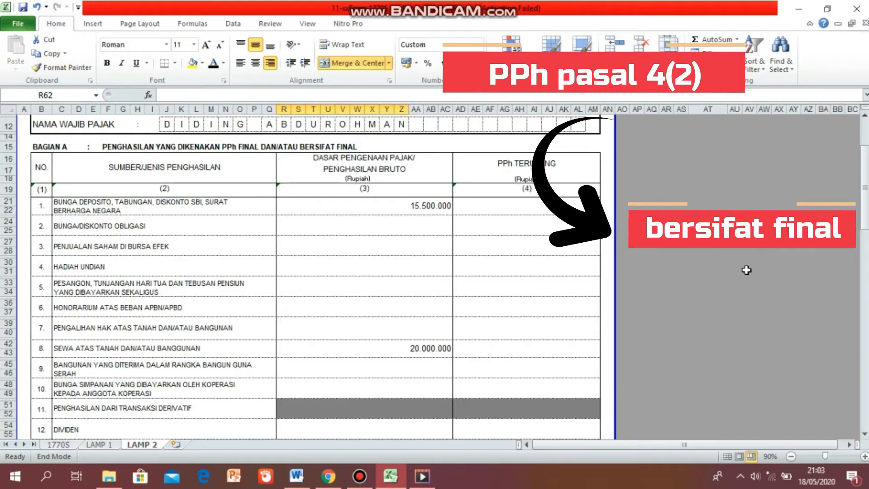
Compute the tax owed on deposit interest in line 1 as its gross amount times 20%.
{"action": "left_click", "coordinate": [551, 205]}
{"action": "type", "text": "="}
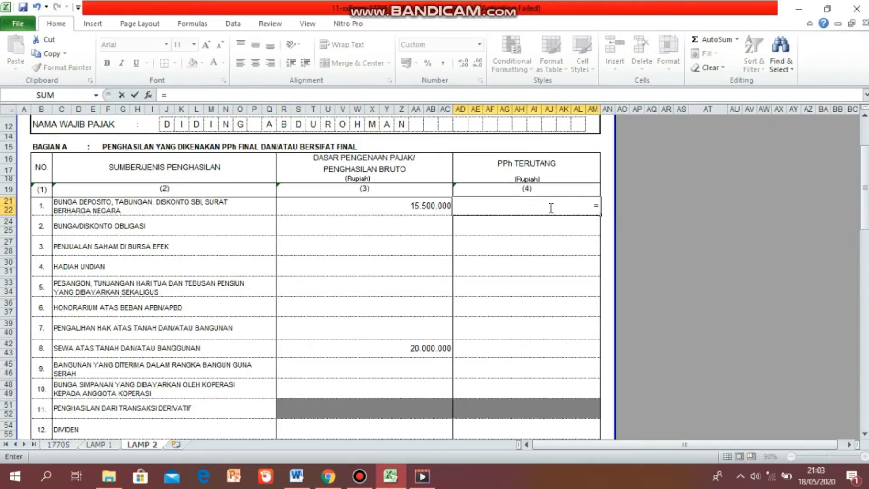
{"action": "left_click", "coordinate": [433, 204]}
{"action": "type", "text": "*20%"}
{"action": "key", "text": "Return"}
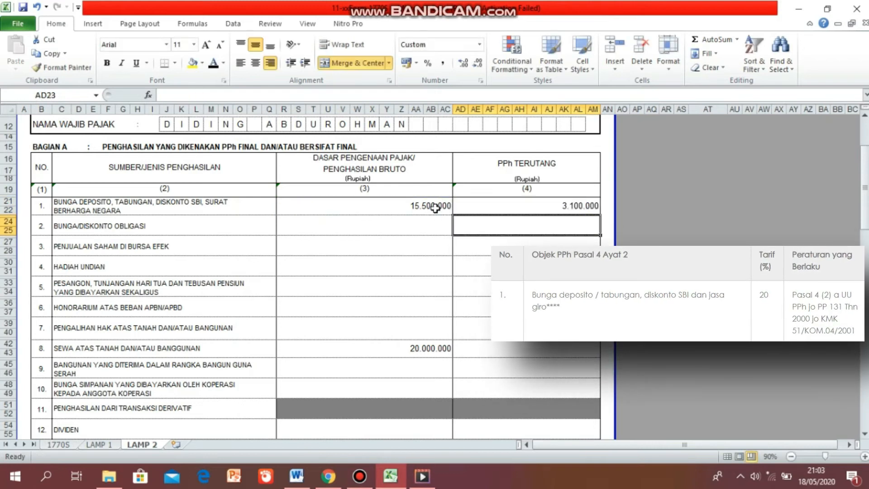
Compute the tax owed on building rent in line 8 as its gross amount times 10%.
{"action": "left_click", "coordinate": [486, 344]}
{"action": "type", "text": "="}
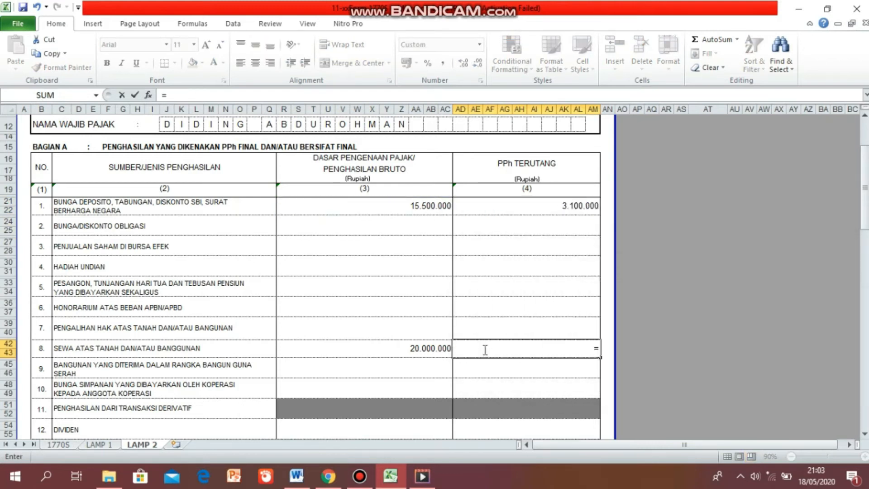
{"action": "left_click", "coordinate": [430, 347]}
{"action": "type", "text": "*10%"}
{"action": "key", "text": "Return"}
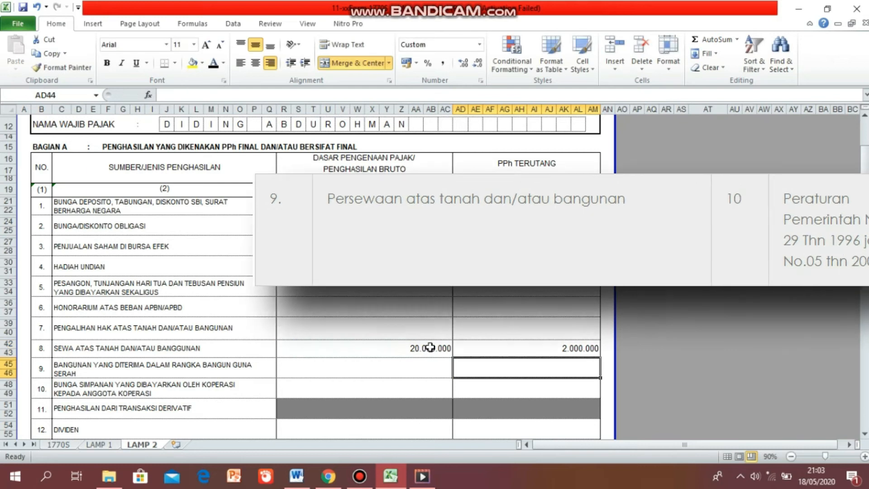
Compute the tax owed on other final income in line 14 as its gross amount times 5%.
{"action": "scroll", "coordinate": [430, 348], "scroll_direction": "down", "scroll_amount": 5}
{"action": "left_click", "coordinate": [471, 349]}
{"action": "type", "text": "="}
{"action": "left_click", "coordinate": [428, 350]}
{"action": "type", "text": "*5%"}
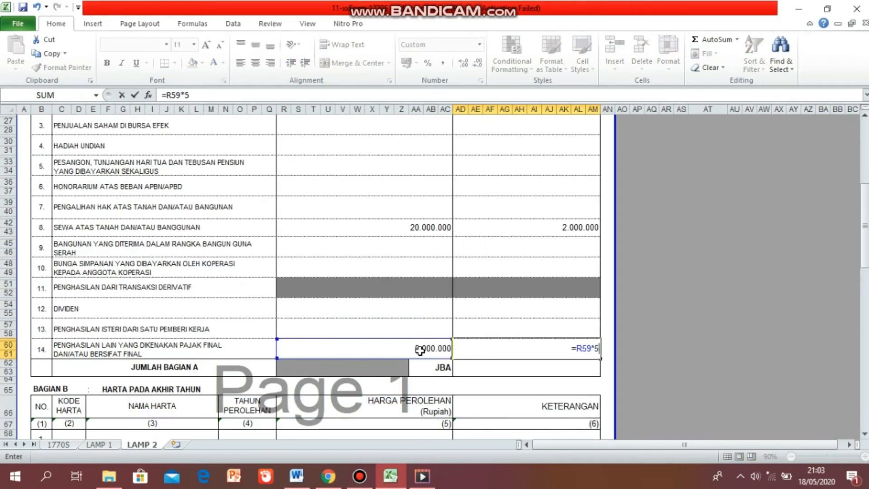
{"action": "key", "text": "Return"}
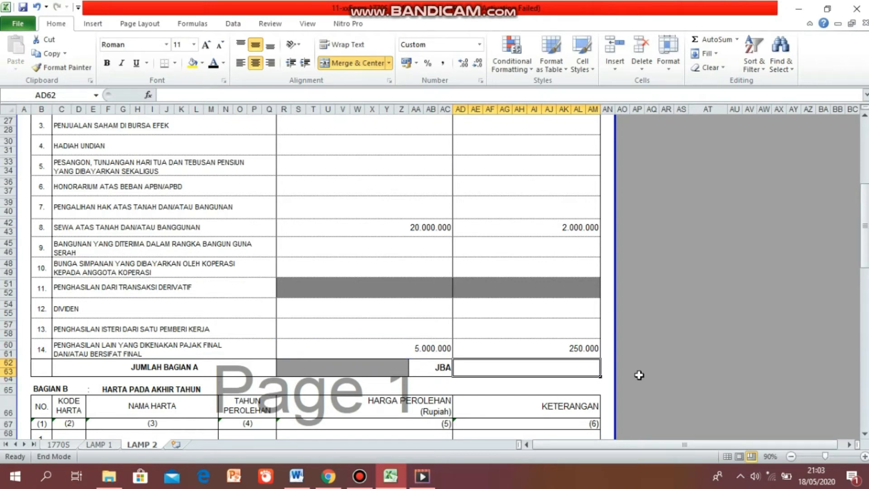
Total the tax owed column with a SUM formula in the Jumlah Bagian A cell.
{"action": "scroll", "coordinate": [639, 375], "scroll_direction": "up", "scroll_amount": 4}
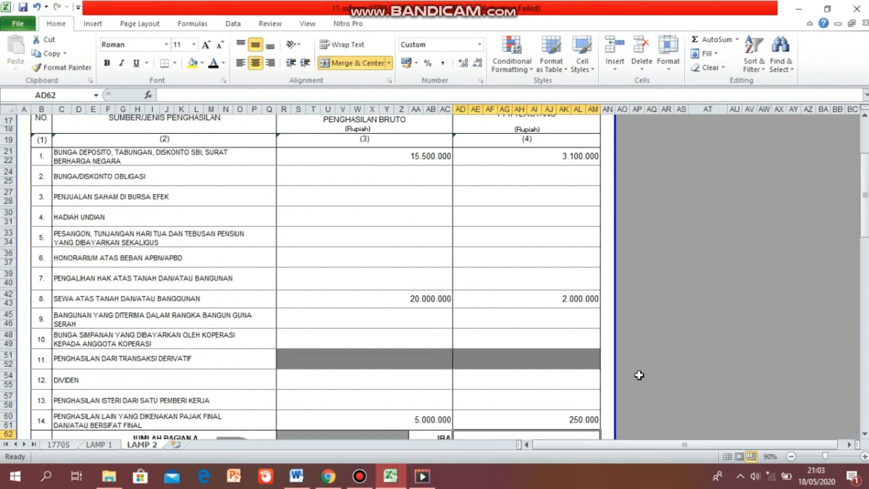
{"action": "scroll", "coordinate": [640, 374], "scroll_direction": "down", "scroll_amount": 4}
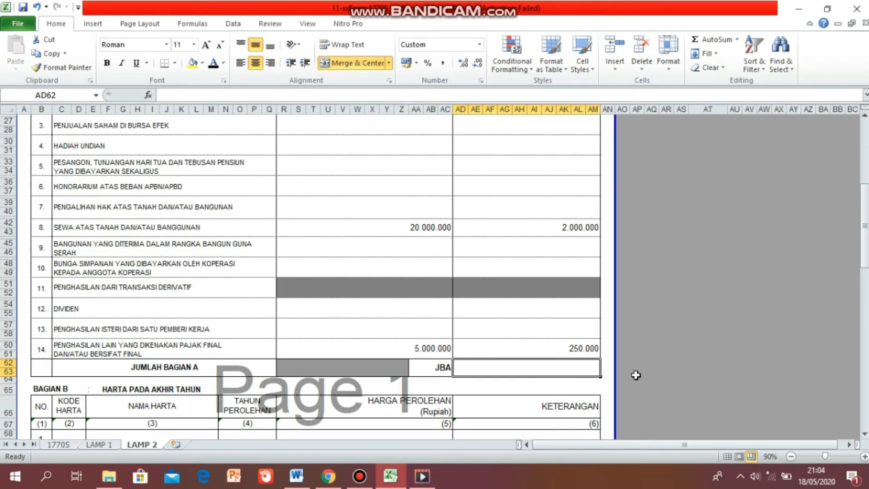
{"action": "type", "text": "=SUM("}
{"action": "scroll", "coordinate": [521, 271], "scroll_direction": "up", "scroll_amount": 4}
{"action": "left_click_drag", "start_coordinate": [493, 191], "coordinate": [508, 407]}
{"action": "key", "text": "Return"}
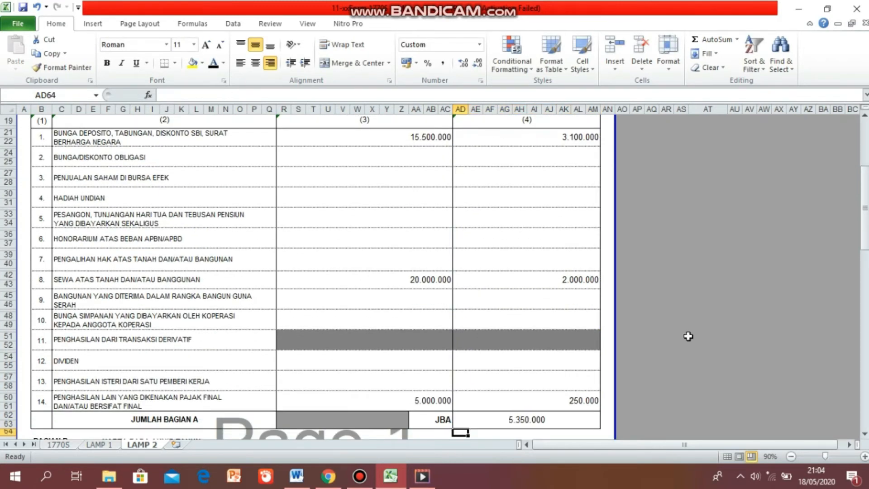
Add asset 1 in Part B: Tanah dan Bangunan, acquired 1999, price 400.000.000.
{"action": "scroll", "coordinate": [688, 336], "scroll_direction": "down", "scroll_amount": 8}
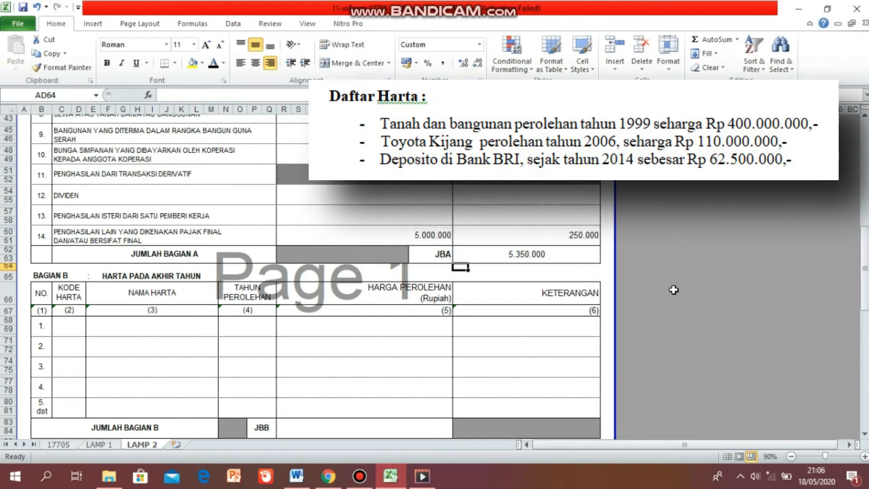
{"action": "type", "text": "Tanah dan Bangunan"}
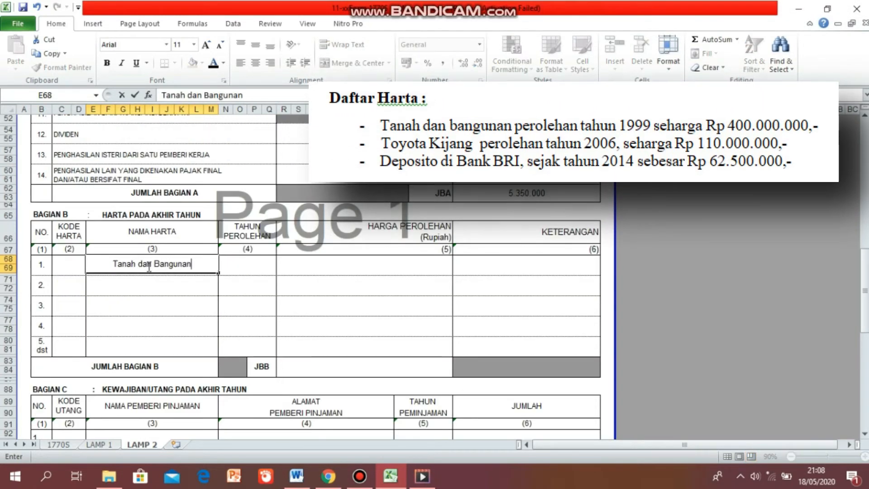
{"action": "key", "text": "Tab"}
{"action": "type", "text": "1999"}
{"action": "key", "text": "Tab"}
{"action": "type", "text": "400"}
{"action": "key", "text": "Return"}
Add asset 2 in Part B: Toyota Kijang, acquired 2006, price 110.000.000.
{"action": "left_click", "coordinate": [130, 283]}
{"action": "type", "text": "Toyota Kijang"}
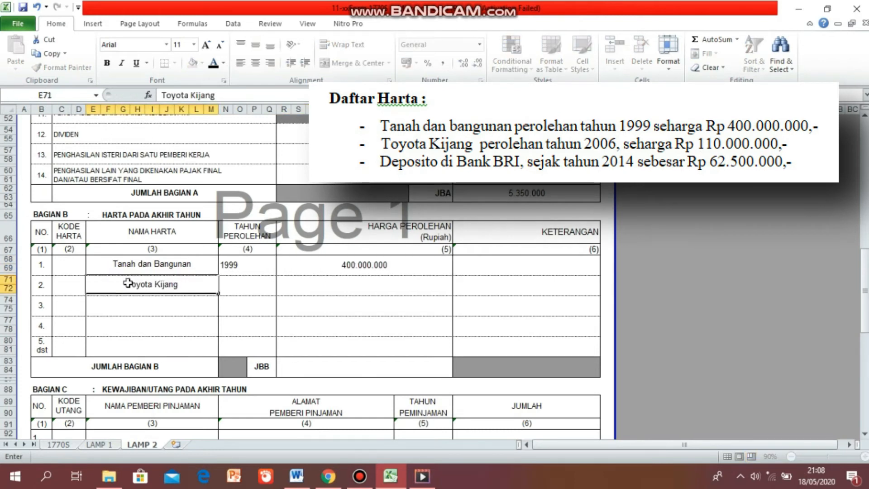
{"action": "key", "text": "Tab"}
{"action": "type", "text": "2006"}
{"action": "key", "text": "Tab"}
{"action": "type", "text": "110000"}
{"action": "key", "text": "Return"}
Add asset 3 in Part B: Deposito Bank BRI, acquired 2014, amount 62500000.
{"action": "type", "text": "Depos"}
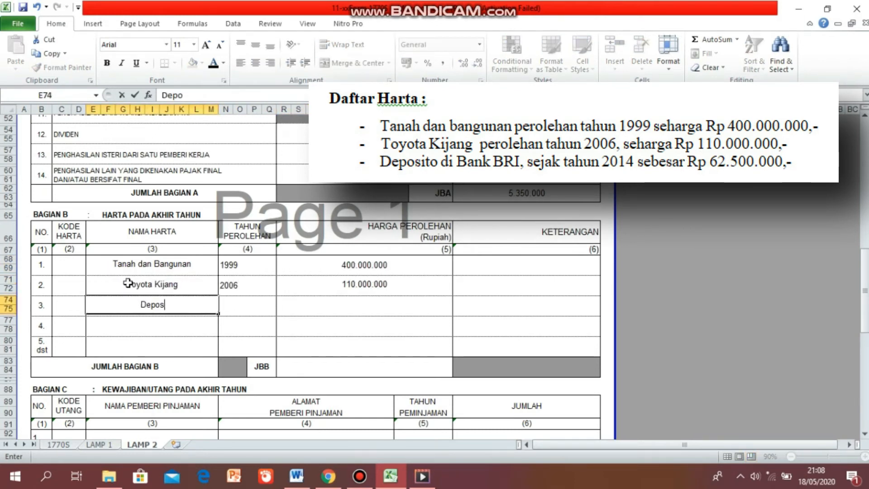
{"action": "type", "text": "ito Bank BRI"}
{"action": "key", "text": "Tab"}
{"action": "type", "text": "2014"}
{"action": "key", "text": "Tab"}
{"action": "type", "text": "62500000"}
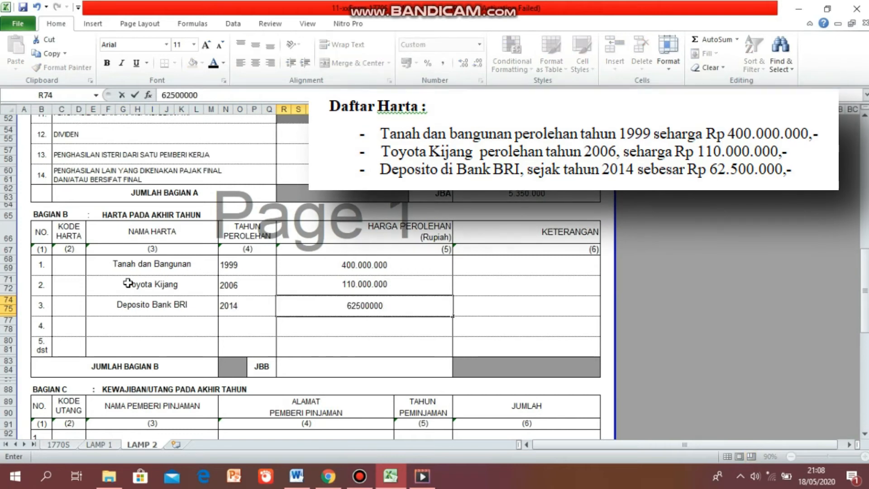
{"action": "key", "text": "Return"}
Center the acquisition years and apply Rupiah accounting format to the acquisition prices in Part B.
{"action": "left_click_drag", "start_coordinate": [240, 265], "coordinate": [242, 305]}
{"action": "left_click", "coordinate": [256, 63]}
{"action": "left_click_drag", "start_coordinate": [358, 265], "coordinate": [360, 305]}
{"action": "left_click", "coordinate": [406, 63]}
{"action": "left_click", "coordinate": [624, 287]}
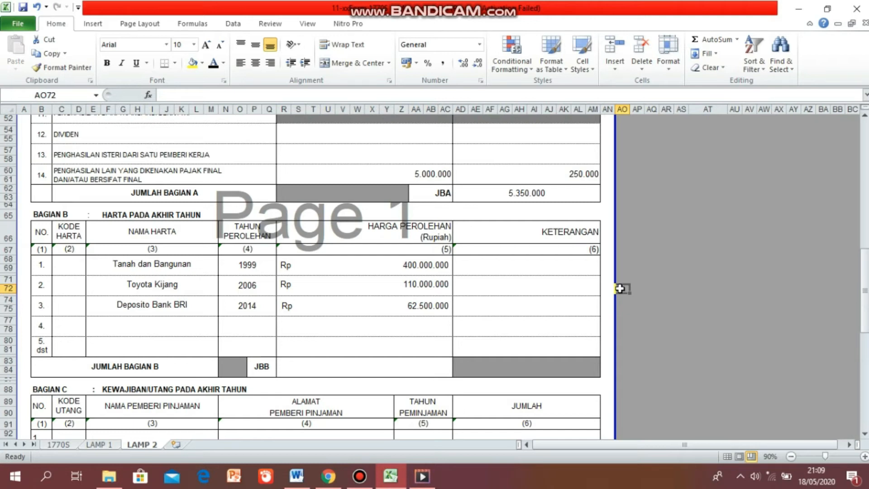
Sum the three asset prices in the Jumlah Bagian B cell.
{"action": "left_click", "coordinate": [336, 367]}
{"action": "type", "text": "=SUM("}
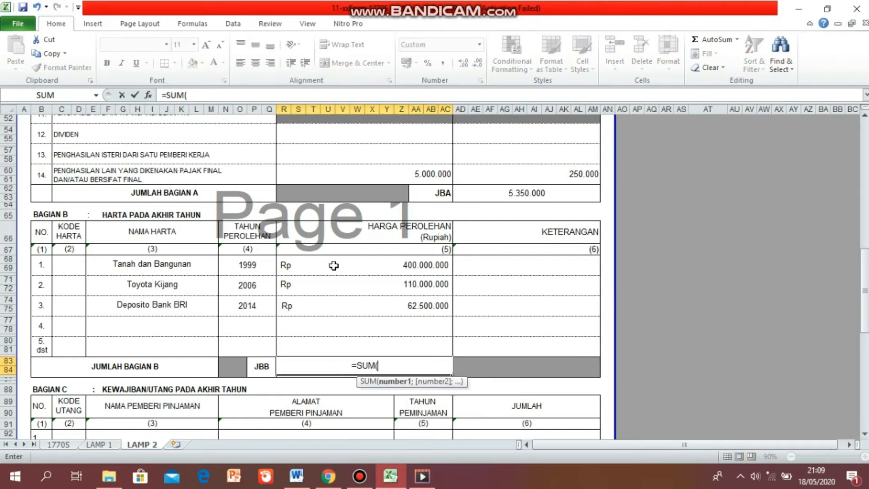
{"action": "left_click_drag", "start_coordinate": [334, 265], "coordinate": [334, 303]}
{"action": "key", "text": "Return"}
Fill Part D row 1 with the wife's name, 44 TAHUN, ISTRI and IBU RUMAH TANGGA.
{"action": "scroll", "coordinate": [407, 367], "scroll_direction": "down", "scroll_amount": 1}
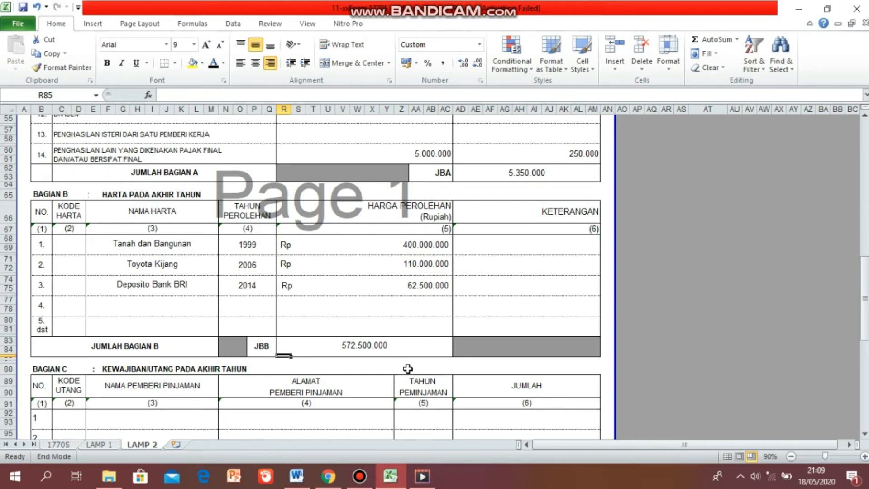
{"action": "scroll", "coordinate": [408, 368], "scroll_direction": "down", "scroll_amount": 3}
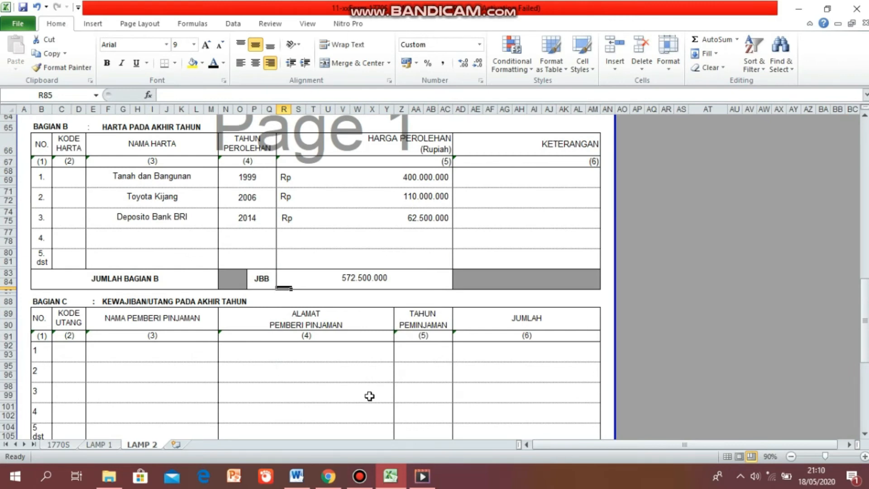
{"action": "scroll", "coordinate": [370, 396], "scroll_direction": "down", "scroll_amount": 1}
{"action": "scroll", "coordinate": [369, 396], "scroll_direction": "down", "scroll_amount": 3}
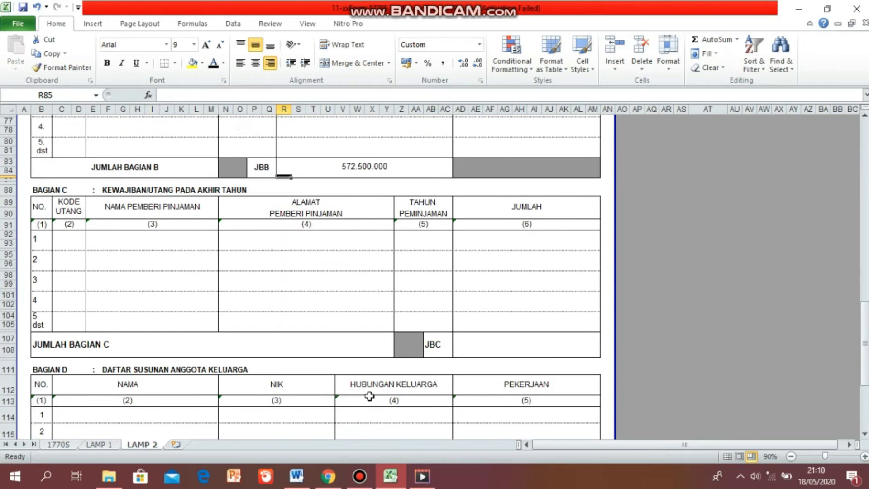
{"action": "scroll", "coordinate": [369, 396], "scroll_direction": "down", "scroll_amount": 3}
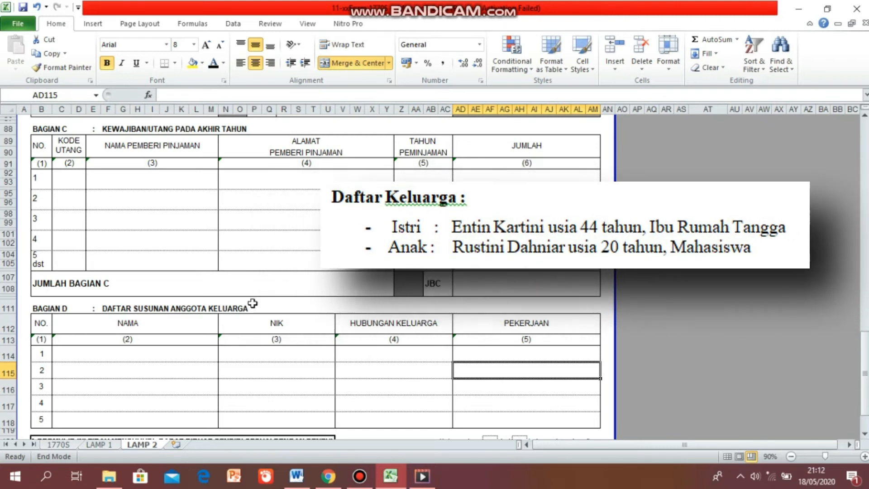
{"action": "left_click", "coordinate": [204, 355]}
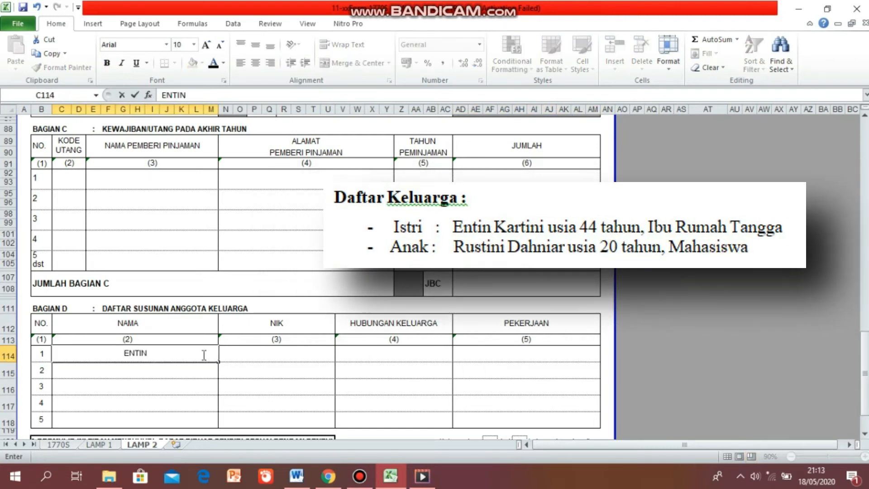
{"action": "key", "text": "Tab"}
{"action": "type", "text": "44 TAHUN"}
{"action": "key", "text": "Tab"}
{"action": "type", "text": "ISTRI"}
{"action": "key", "text": "Tab"}
{"action": "type", "text": "IBU RUMAH TANGGA"}
{"action": "key", "text": "Return"}
Fill Part D row 2 with the child's name, 20 TAHUN, ANAK and MAHASISWA.
{"action": "key", "text": "Tab"}
{"action": "type", "text": "20 TAHUN"}
{"action": "key", "text": "Tab"}
{"action": "type", "text": "ANAK"}
{"action": "key", "text": "Tab"}
{"action": "type", "text": "MAJA"}
{"action": "key", "text": "BackSpace"}
{"action": "key", "text": "BackSpace"}
{"action": "type", "text": "HASISWA"}
{"action": "key", "text": "ctrl+Return"}
Switch to the 1770S main form sheet.
{"action": "scroll", "coordinate": [245, 358], "scroll_direction": "down", "scroll_amount": 1}
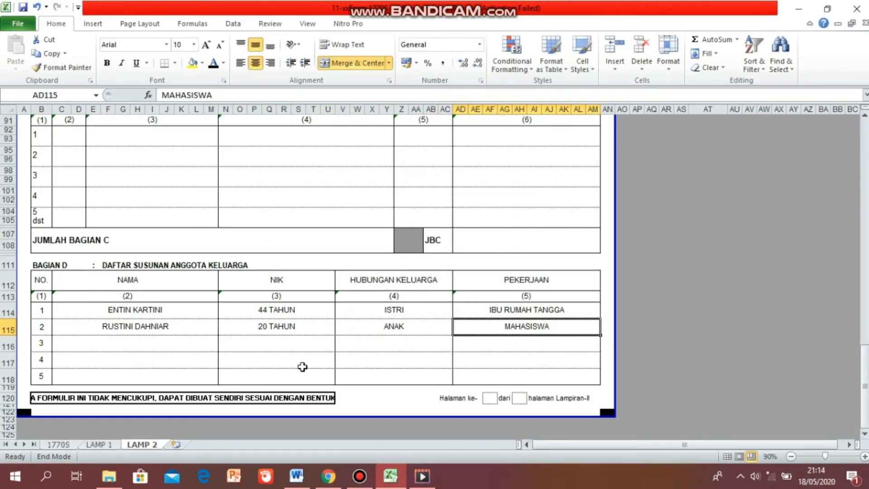
{"action": "double_click", "coordinate": [355, 375]}
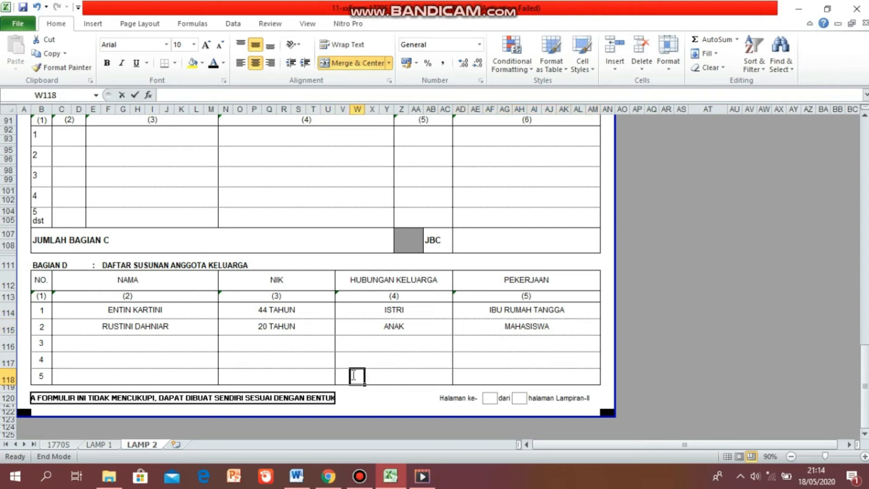
{"action": "left_click", "coordinate": [57, 445]}
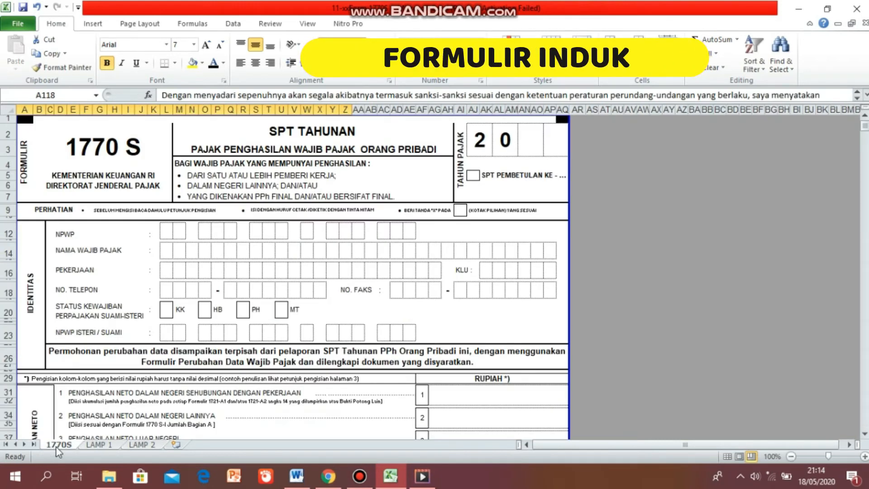
{"action": "key", "text": "End"}
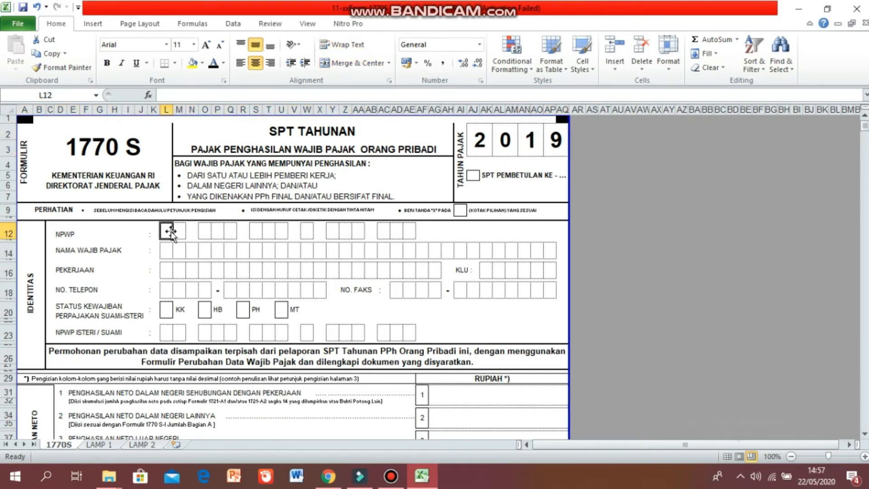
Enter the taxpayer's NPWP digit by digit in the 1770 S identity boxes.
{"action": "key", "text": "Right"}
{"action": "key", "text": "Right"}
{"action": "key", "text": "Right"}
{"action": "key", "text": "Right"}
{"action": "key", "text": "Right"}
{"action": "key", "text": "Right"}
{"action": "key", "text": "Right"}
{"action": "key", "text": "Right"}
{"action": "key", "text": "Right"}
{"action": "key", "text": "Right"}
{"action": "key", "text": "Right"}
{"action": "key", "text": "Right"}
{"action": "key", "text": "Right"}
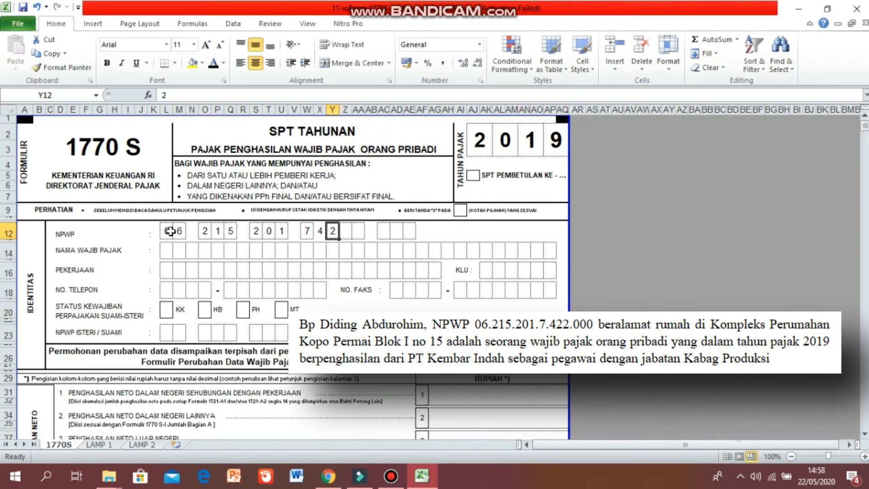
{"action": "key", "text": "Right"}
{"action": "key", "text": "Right"}
Enter the taxpayer's name letter by letter in the Nama Wajib Pajak boxes.
{"action": "key", "text": "Right"}
{"action": "key", "text": "Right"}
{"action": "key", "text": "0"}
{"action": "key", "text": "Right"}
{"action": "key", "text": "0"}
{"action": "key", "text": "Right"}
{"action": "key", "text": "0"}
{"action": "left_click", "coordinate": [166, 249]}
{"action": "type", "text": "D"}
{"action": "key", "text": "Right"}
{"action": "type", "text": "I"}
Enter the occupation PEGAWAI PT KEMBAR INDAH letter by letter in the Pekerjaan boxes.
{"action": "key", "text": "Right"}
{"action": "key", "text": "Right"}
{"action": "key", "text": "Right"}
{"action": "key", "text": "Right"}
{"action": "key", "text": "Right"}
{"action": "key", "text": "Right"}
{"action": "key", "text": "Right"}
{"action": "key", "text": "Right"}
{"action": "key", "text": "Right"}
{"action": "key", "text": "Right"}
{"action": "key", "text": "Right"}
{"action": "key", "text": "Right"}
{"action": "key", "text": "Right"}
{"action": "key", "text": "Right"}
{"action": "left_click", "coordinate": [164, 270]}
{"action": "type", "text": "PP"}
{"action": "key", "text": "BackSpace"}
{"action": "key", "text": "Right"}
{"action": "key", "text": "E"}
{"action": "key", "text": "Right"}
{"action": "key", "text": "G"}
Enter the KLU code 46411 digit by digit in the KLU boxes.
{"action": "key", "text": "Right"}
{"action": "key", "text": "A"}
{"action": "key", "text": "Right"}
{"action": "key", "text": "W"}
{"action": "key", "text": "Right"}
{"action": "key", "text": "A"}
{"action": "key", "text": "Right"}
{"action": "key", "text": "I"}
{"action": "key", "text": "Right"}
{"action": "key", "text": "Right"}
{"action": "key", "text": "P"}
{"action": "key", "text": "Right"}
{"action": "key", "text": "T"}
{"action": "key", "text": "Right"}
{"action": "key", "text": "Right"}
{"action": "key", "text": "K"}
{"action": "key", "text": "Right"}
{"action": "key", "text": "E"}
{"action": "key", "text": "Right"}
{"action": "key", "text": "M"}
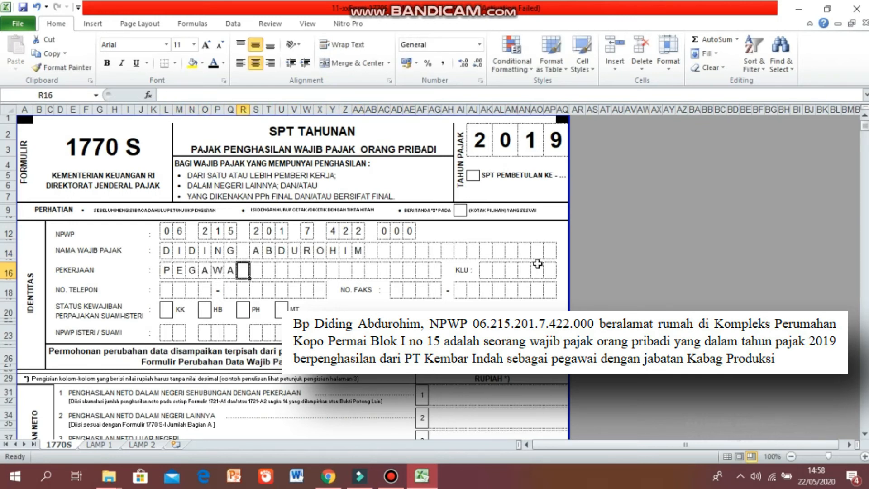
Enter the taxpayer's phone number digit by digit in the No. Telepon boxes.
{"action": "key", "text": "Right"}
{"action": "key", "text": "B"}
{"action": "key", "text": "Right"}
{"action": "key", "text": "A"}
{"action": "key", "text": "Right"}
{"action": "key", "text": "R"}
{"action": "key", "text": "Right"}
{"action": "key", "text": "Right"}
{"action": "key", "text": "I"}
{"action": "key", "text": "Right"}
{"action": "key", "text": "N"}
{"action": "key", "text": "Right"}
{"action": "key", "text": "D"}
{"action": "key", "text": "Right"}
{"action": "type", "text": "AH"}
{"action": "left_click", "coordinate": [485, 272]}
{"action": "key", "text": "4"}
{"action": "key", "text": "Right"}
{"action": "key", "text": "6"}
{"action": "key", "text": "Right"}
{"action": "key", "text": "4"}
{"action": "key", "text": "Right"}
{"action": "key", "text": "1"}
{"action": "key", "text": "Right"}
{"action": "key", "text": "1"}
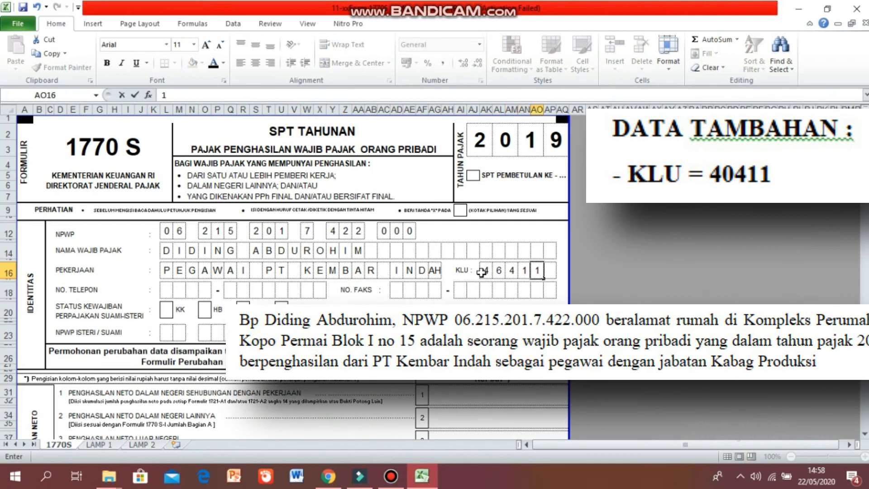
{"action": "left_click", "coordinate": [165, 290]}
{"action": "type", "text": "0"}
{"action": "key", "text": "Right"}
{"action": "type", "text": "2"}
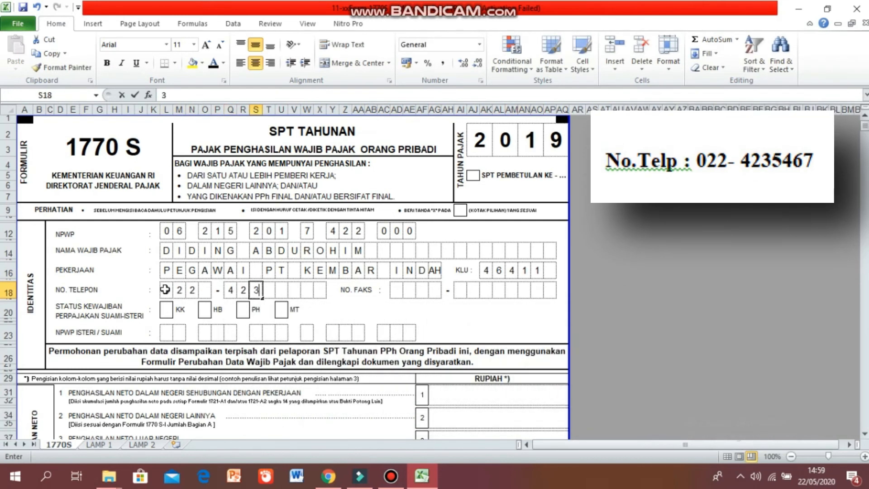
{"action": "type", "text": "7"}
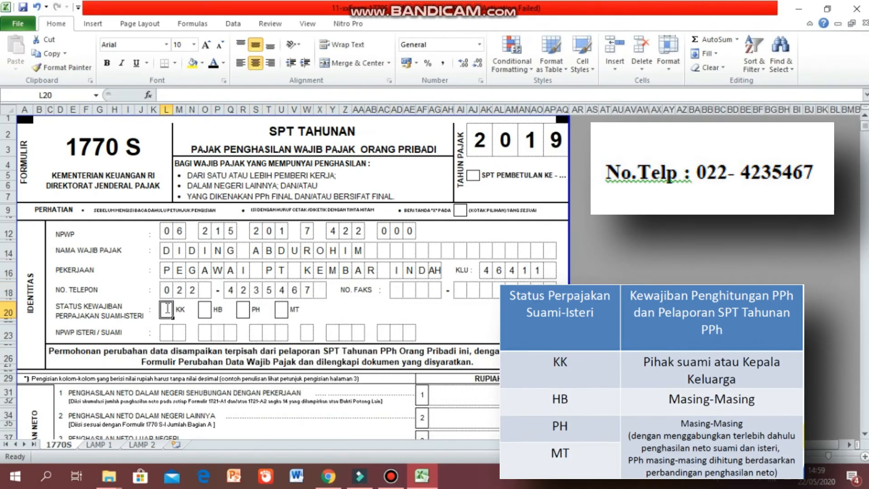
Enter 115750000 as line 1 domestic employment net income in the Rupiah column.
{"action": "scroll", "coordinate": [470, 342], "scroll_direction": "down", "scroll_amount": 1}
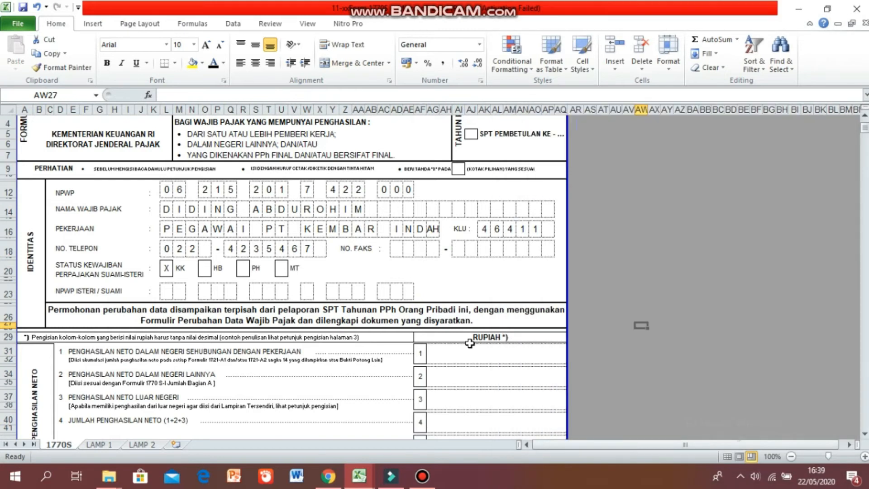
{"action": "left_click", "coordinate": [625, 350]}
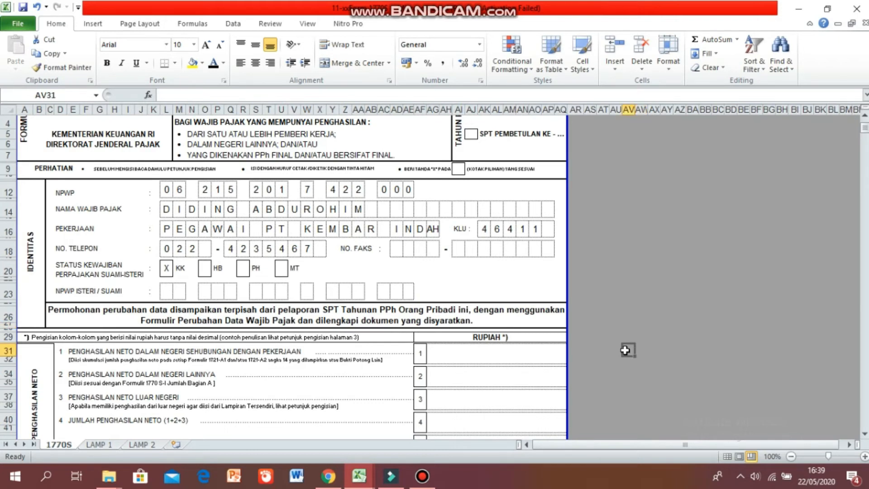
{"action": "scroll", "coordinate": [625, 350], "scroll_direction": "down", "scroll_amount": 1}
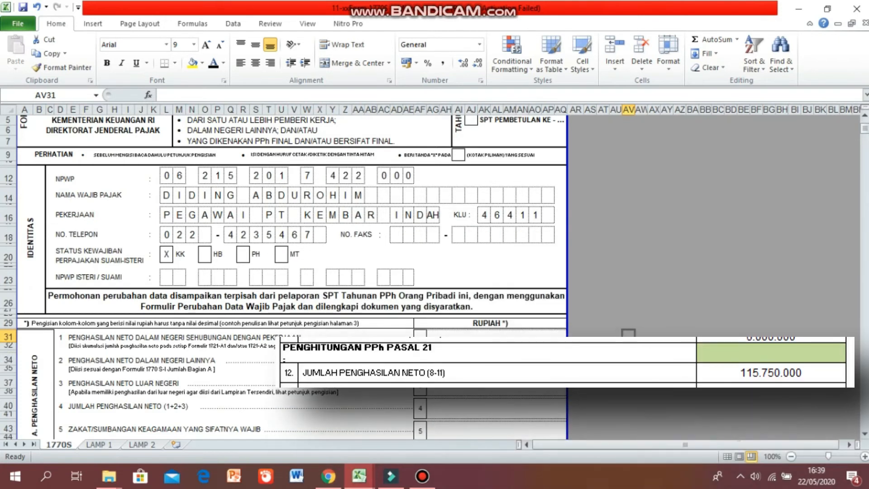
{"action": "scroll", "coordinate": [626, 350], "scroll_direction": "down", "scroll_amount": 1}
{"action": "scroll", "coordinate": [625, 350], "scroll_direction": "down", "scroll_amount": 2}
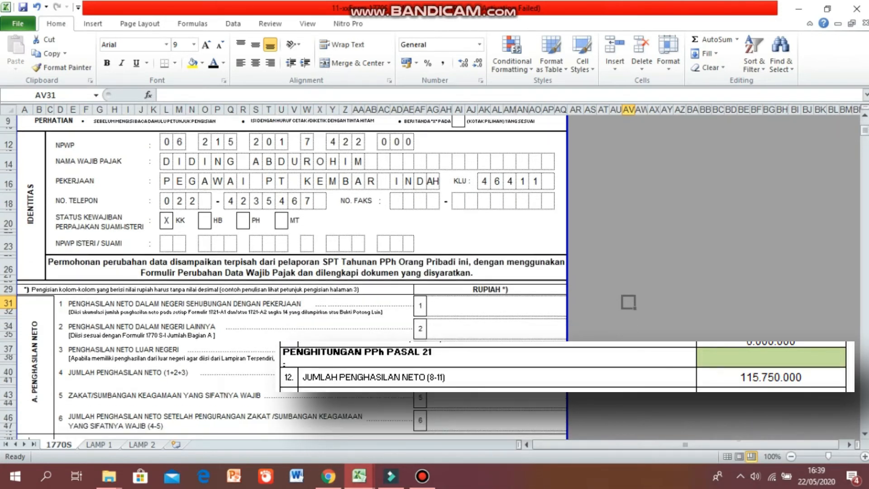
{"action": "scroll", "coordinate": [628, 302], "scroll_direction": "down", "scroll_amount": 3}
{"action": "left_click", "coordinate": [483, 233]}
{"action": "type", "text": "115750000"}
{"action": "key", "text": "Return"}
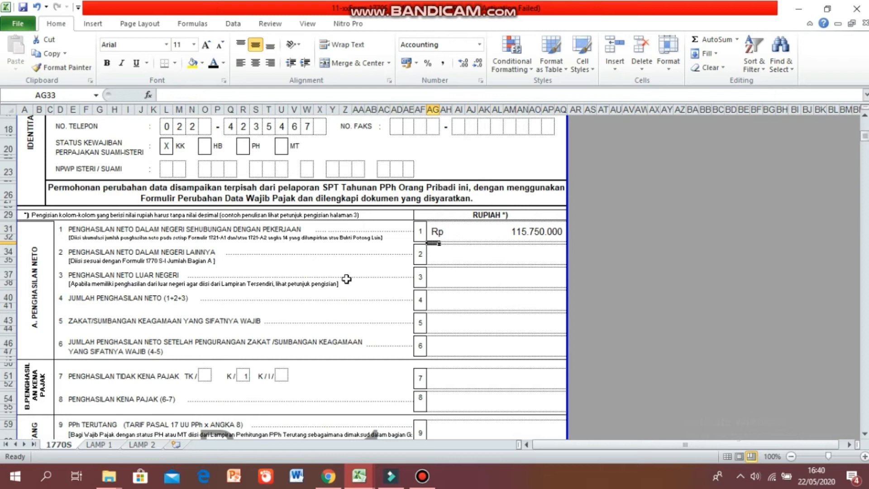
Enter 0 for line 2 other domestic net income and line 3 foreign net income.
{"action": "left_click", "coordinate": [467, 258]}
{"action": "type", "text": "0"}
{"action": "key", "text": "Return"}
{"action": "key", "text": "Return"}
{"action": "type", "text": "0"}
{"action": "key", "text": "Return"}
{"action": "key", "text": "Return"}
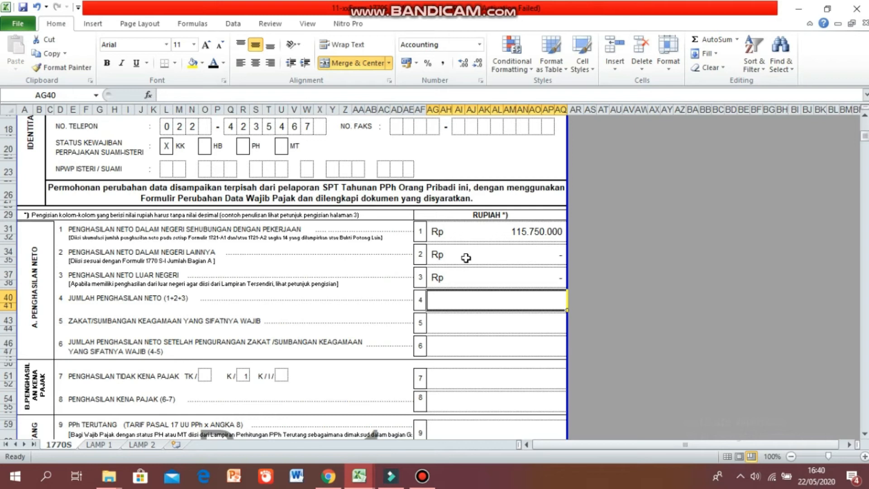
Set line 4 total net income to the SUM of lines 1 to 3.
{"action": "type", "text": "=SUM("}
{"action": "left_click_drag", "start_coordinate": [457, 233], "coordinate": [457, 271]}
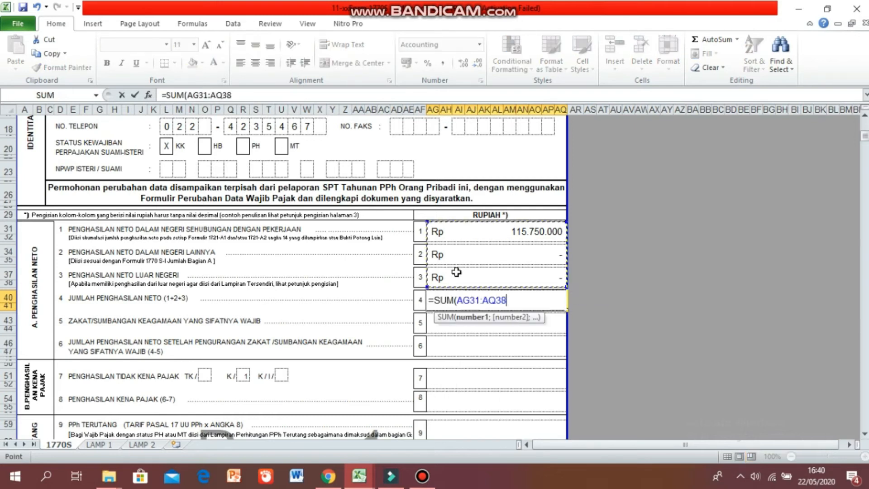
{"action": "key", "text": "Return"}
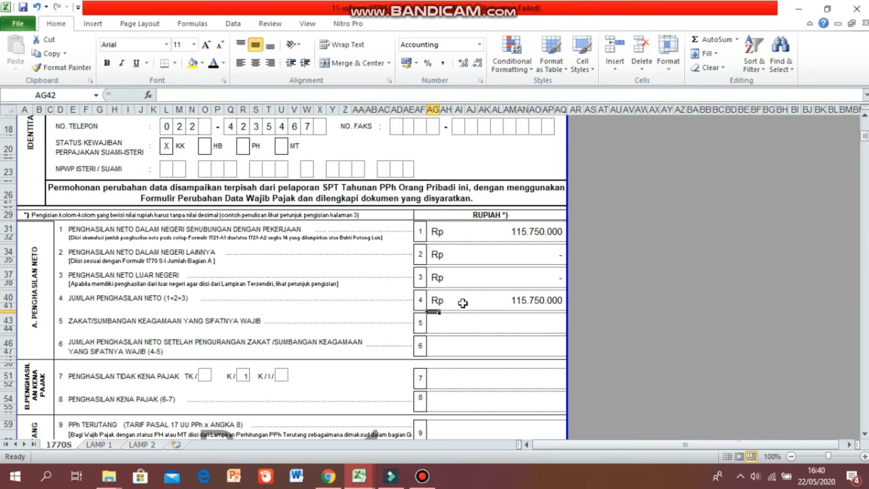
Enter 550000 as line 5 religious zakat contribution.
{"action": "left_click", "coordinate": [466, 323]}
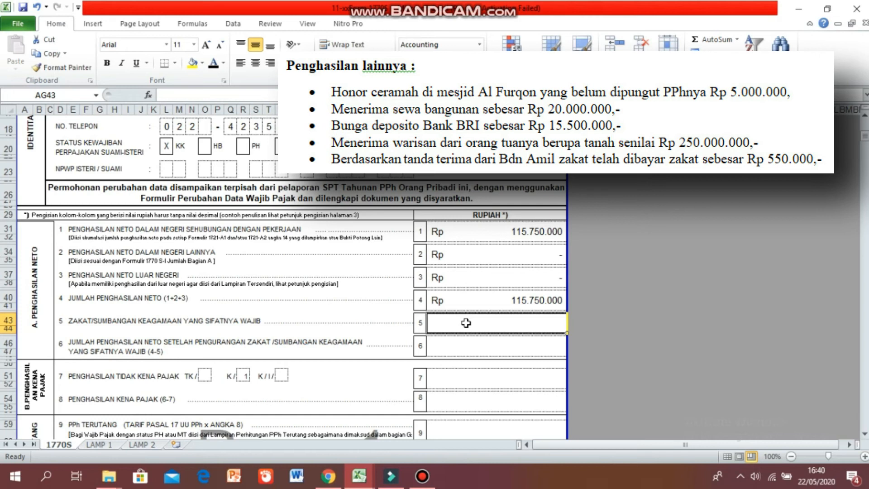
{"action": "type", "text": "550000"}
{"action": "key", "text": "Return"}
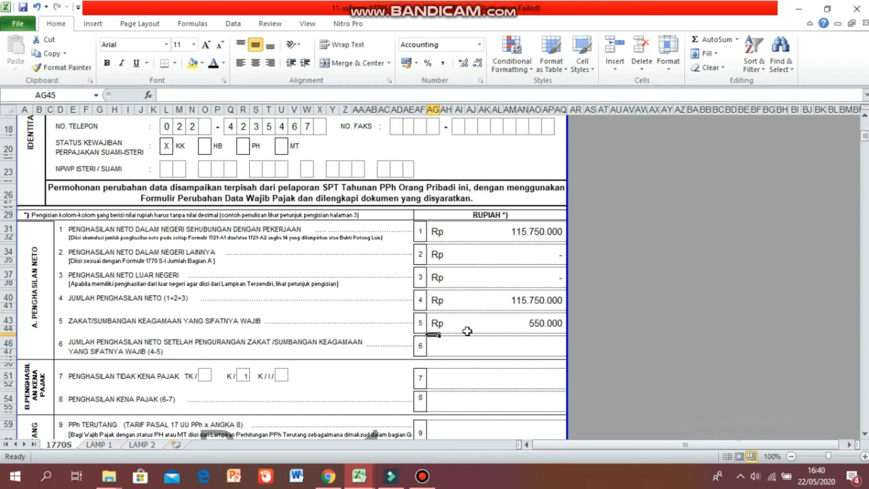
Set line 6 to a formula subtracting line 5 from line 4.
{"action": "type", "text": "="}
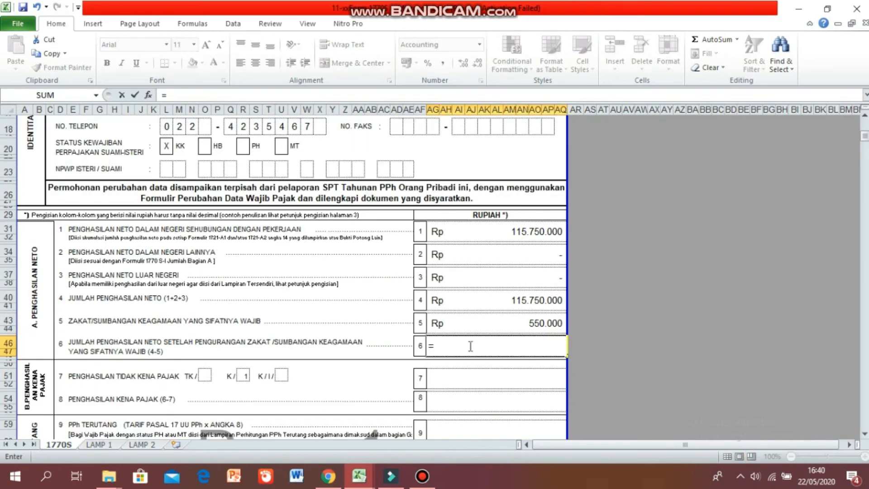
{"action": "left_click", "coordinate": [498, 300]}
{"action": "type", "text": "-"}
{"action": "left_click", "coordinate": [466, 326]}
{"action": "key", "text": "Return"}
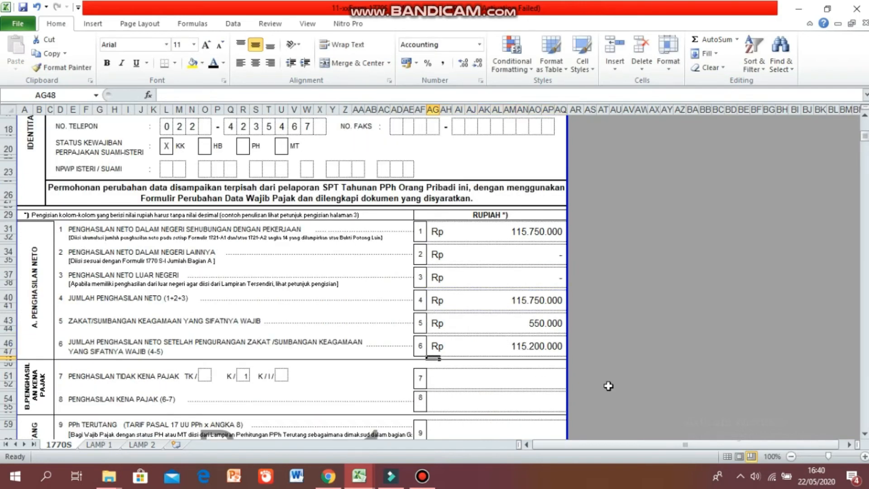
Enter 1 in the K/ dependants box and 63000000 as line 7 non-taxable income.
{"action": "scroll", "coordinate": [608, 384], "scroll_direction": "down", "scroll_amount": 4}
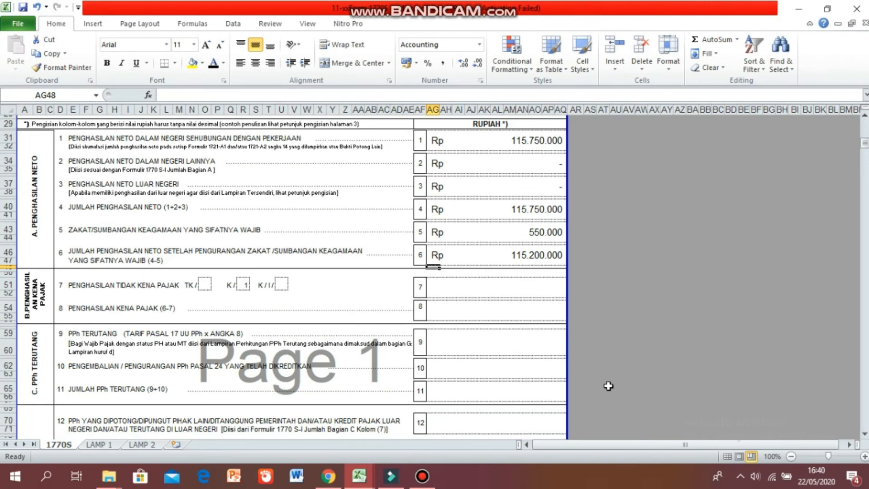
{"action": "left_click", "coordinate": [243, 286]}
{"action": "type", "text": "1"}
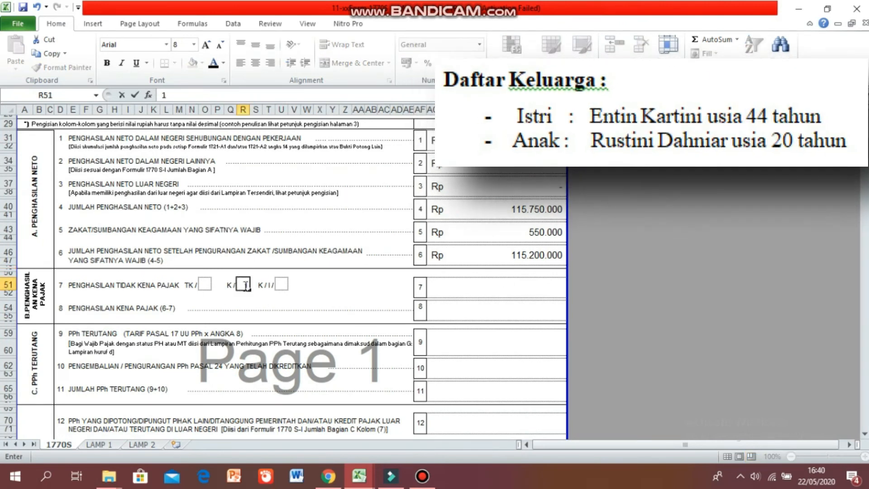
{"action": "left_click", "coordinate": [452, 291]}
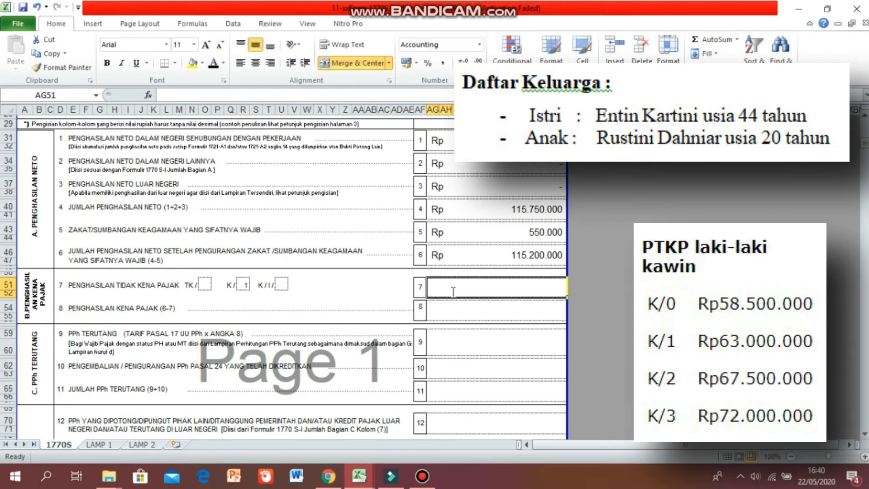
{"action": "type", "text": "63000000"}
{"action": "key", "text": "Return"}
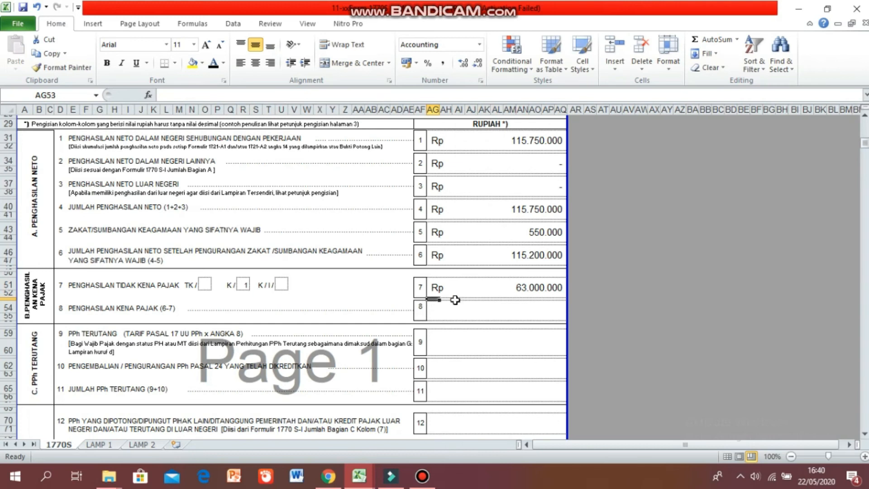
Set line 8 taxable income to a formula subtracting line 7 from line 6.
{"action": "left_click", "coordinate": [457, 309]}
{"action": "type", "text": "="}
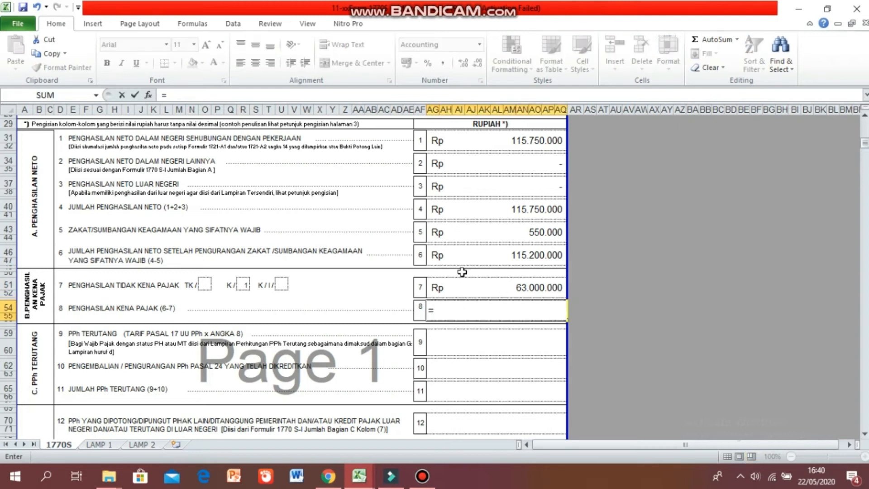
{"action": "left_click", "coordinate": [460, 257]}
{"action": "type", "text": "-"}
{"action": "left_click", "coordinate": [461, 292]}
{"action": "key", "text": "Return"}
Enter 2.830.000 as line 9 PPh terutang.
{"action": "left_click", "coordinate": [468, 343]}
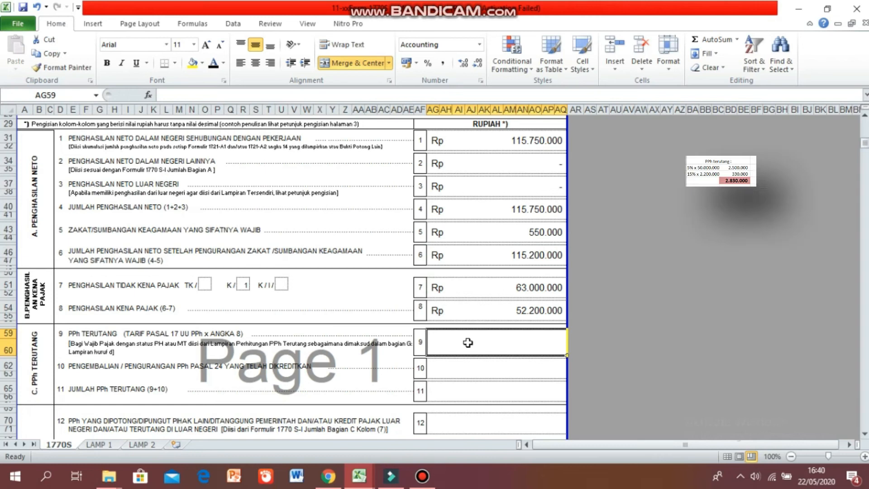
{"action": "type", "text": "2.830.000"}
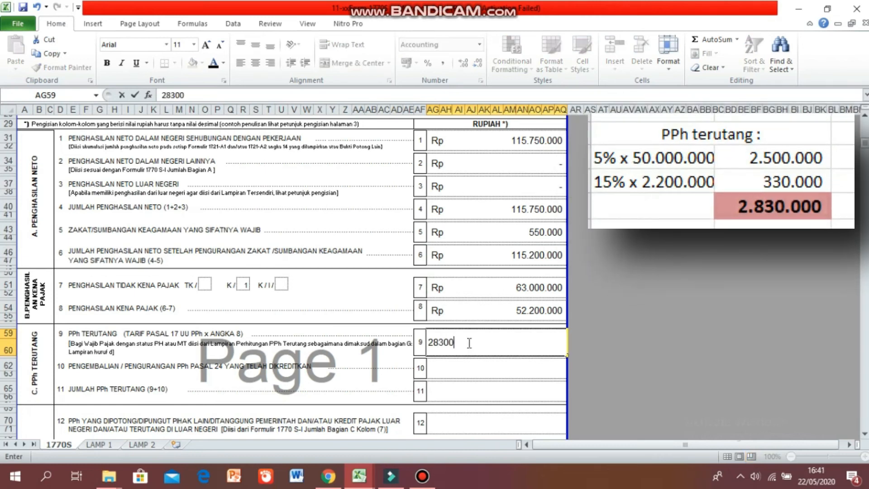
{"action": "key", "text": "Return"}
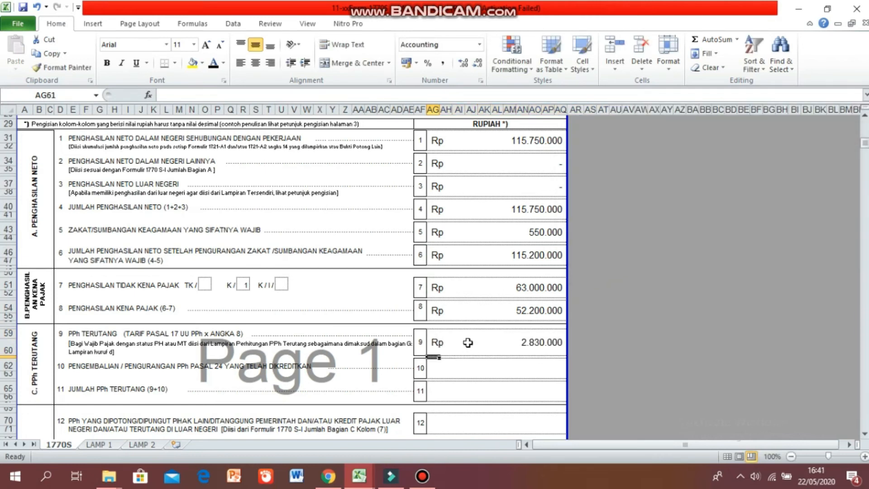
Enter 0 for line 10 PPh Pasal 24 refund or reduction.
{"action": "left_click", "coordinate": [476, 368]}
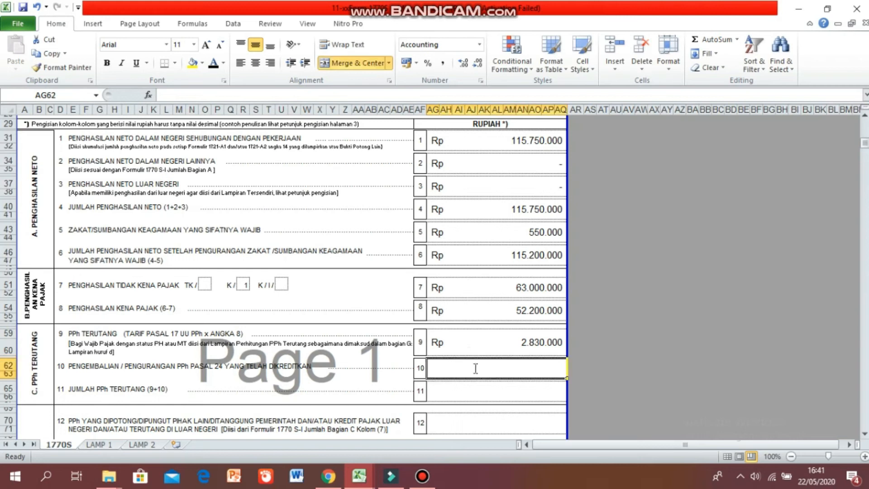
{"action": "type", "text": "0"}
{"action": "key", "text": "Return"}
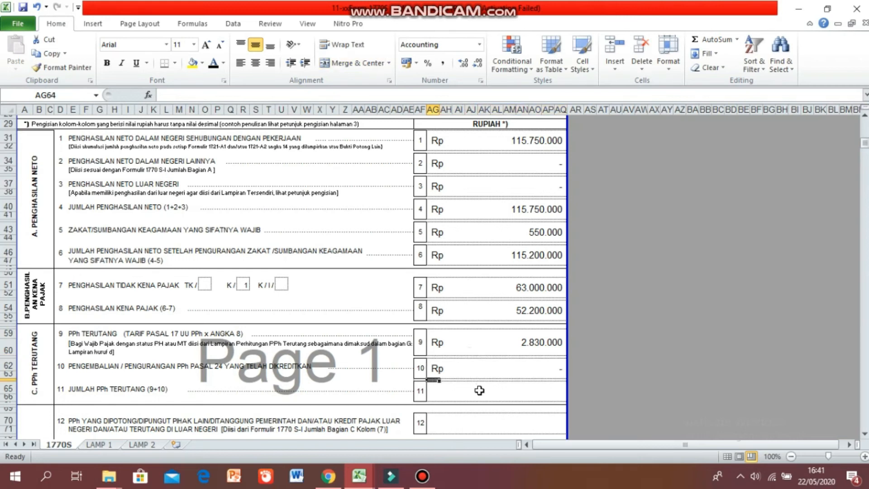
Set line 11 total PPh terutang to the SUM of lines 9 and 10.
{"action": "type", "text": "=SUM("}
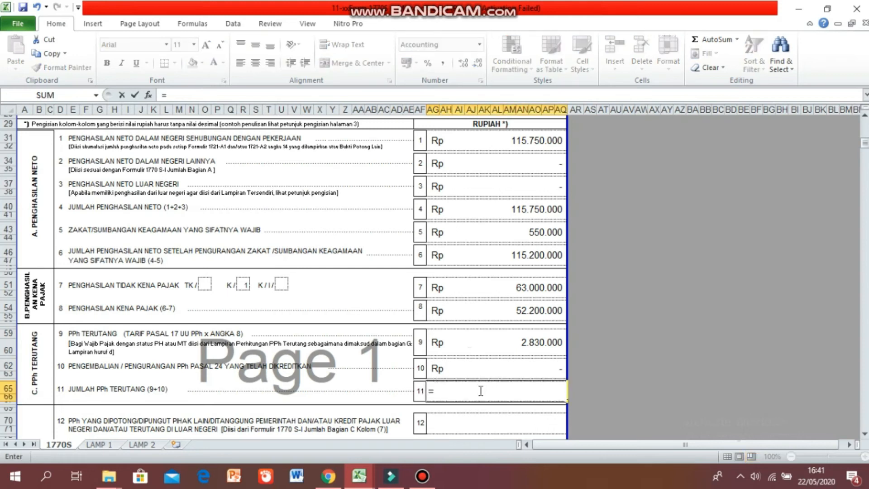
{"action": "left_click_drag", "start_coordinate": [460, 346], "coordinate": [460, 362]}
{"action": "key", "text": "Return"}
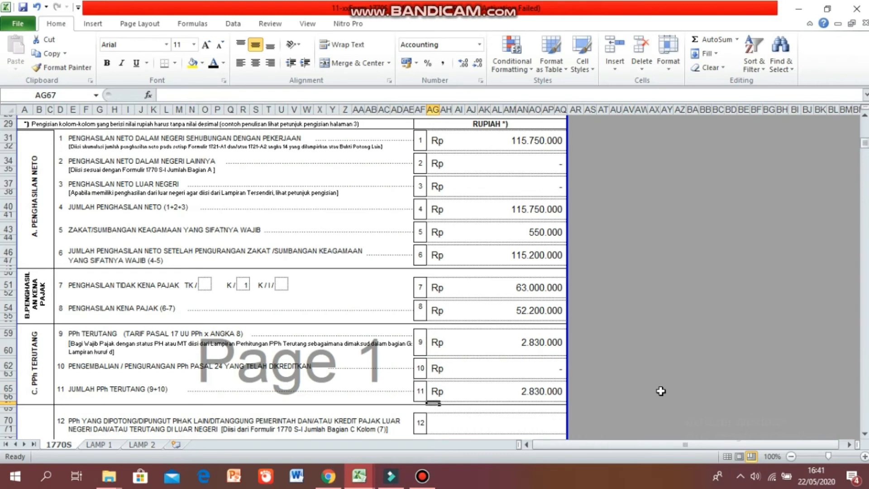
Check the Bagian C total on LAMP 1 and enter 2912500 as line 12 on the 1770 S sheet.
{"action": "scroll", "coordinate": [661, 391], "scroll_direction": "down", "scroll_amount": 7}
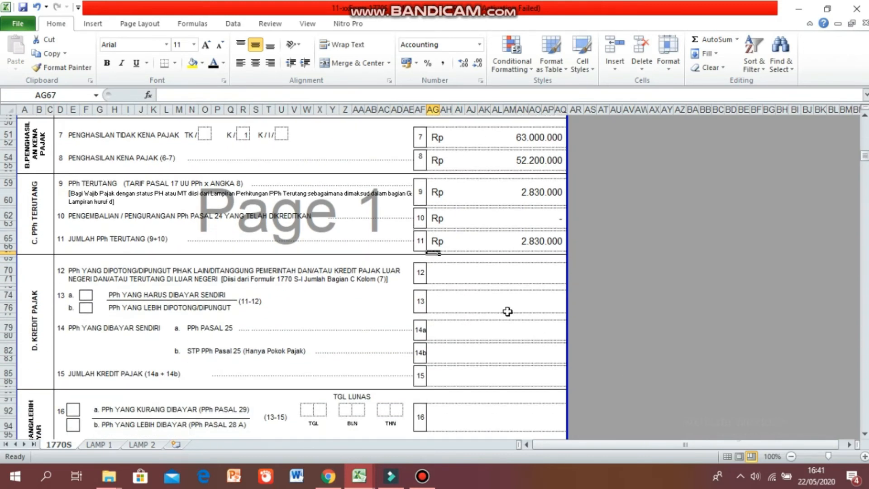
{"action": "left_click", "coordinate": [117, 444]}
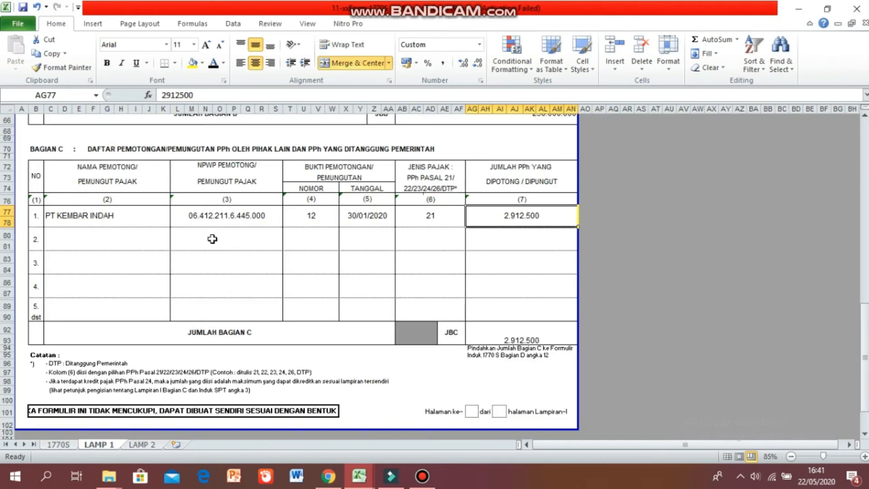
{"action": "left_click", "coordinate": [58, 445]}
{"action": "type", "text": "2912500"}
{"action": "key", "text": "Return"}
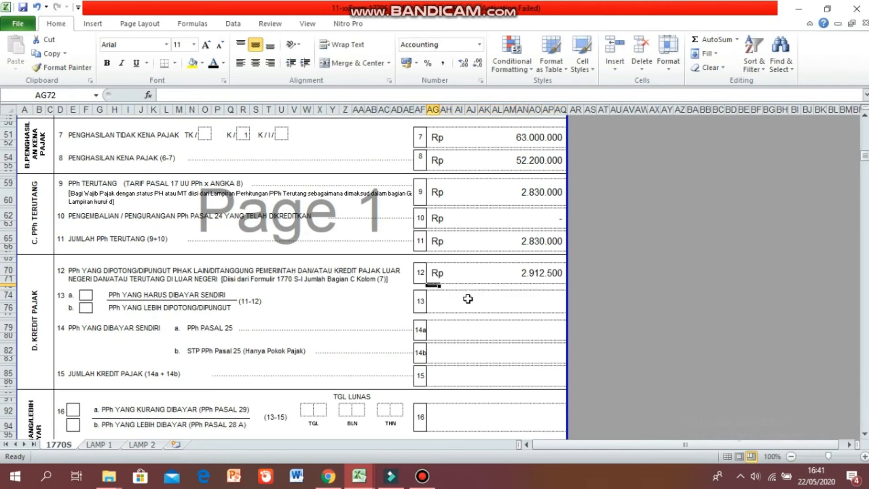
Set line 13 to =AG65-AG70 and mark option 13b with an X.
{"action": "type", "text": "=AG65-AG70"}
{"action": "key", "text": "Return"}
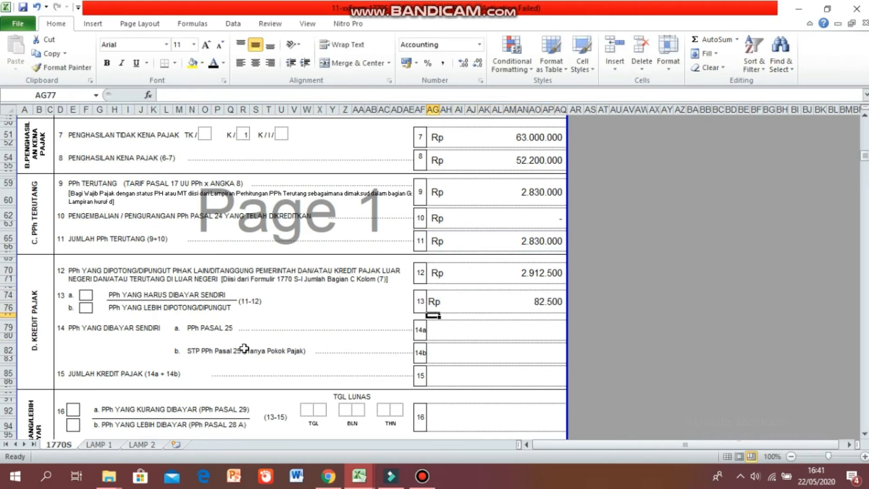
{"action": "left_click", "coordinate": [85, 308]}
{"action": "type", "text": "X"}
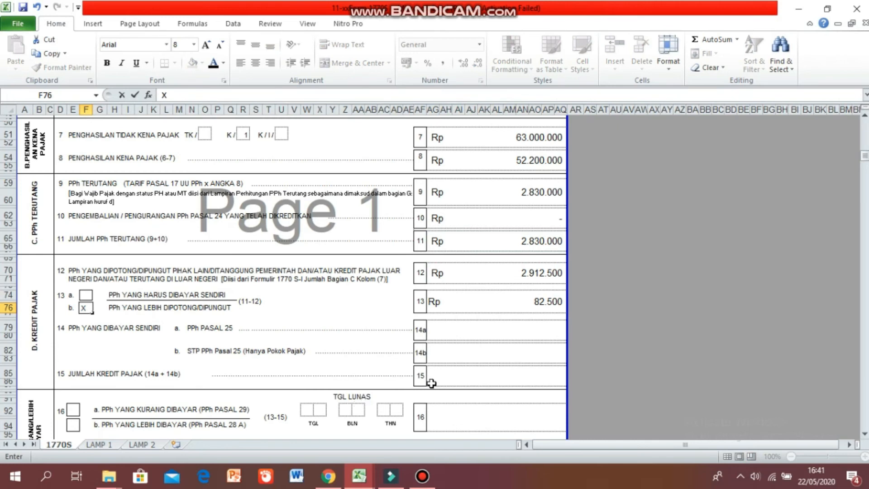
Mark option 16b PPh lebih dibayar with an X.
{"action": "scroll", "coordinate": [431, 383], "scroll_direction": "down", "scroll_amount": 3}
{"action": "scroll", "coordinate": [431, 384], "scroll_direction": "down", "scroll_amount": 3}
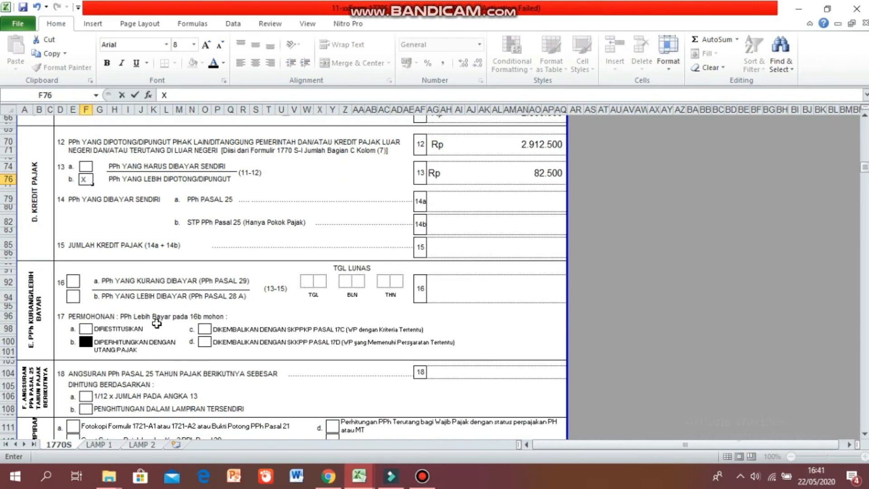
{"action": "left_click", "coordinate": [77, 301]}
{"action": "type", "text": "X"}
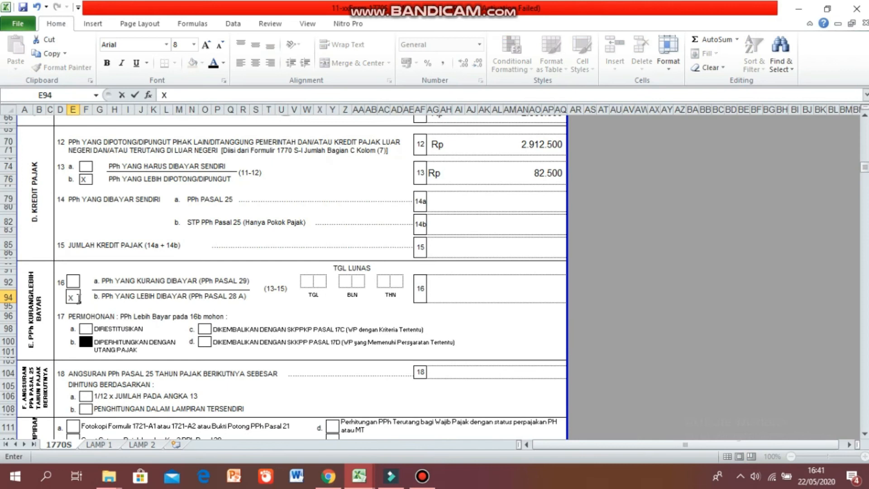
Set line 16 to a formula subtracting line 15 from line 13.
{"action": "left_click", "coordinate": [481, 276]}
{"action": "type", "text": "="}
{"action": "left_click", "coordinate": [457, 170]}
{"action": "type", "text": "-"}
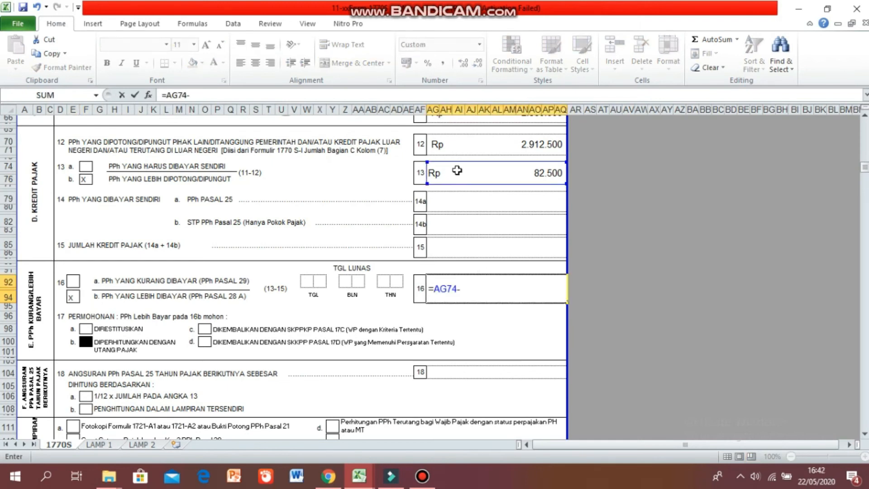
{"action": "left_click", "coordinate": [465, 245]}
{"action": "key", "text": "Return"}
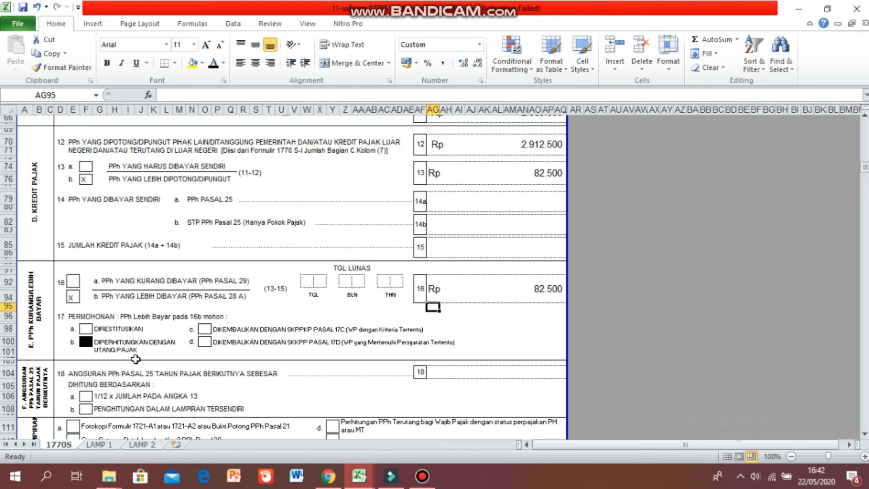
Mark option 18a, 1/12 x jumlah pada angka 13, with an X.
{"action": "left_click", "coordinate": [84, 344]}
{"action": "left_click", "coordinate": [85, 342]}
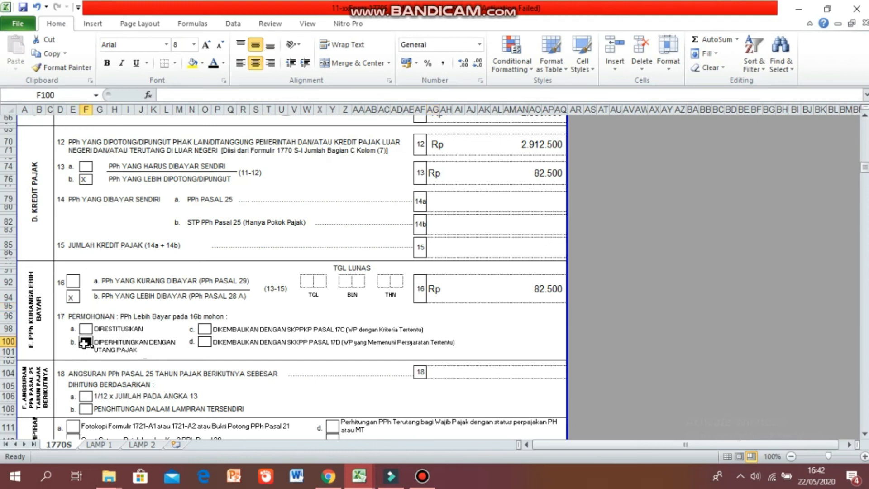
{"action": "scroll", "coordinate": [85, 343], "scroll_direction": "down", "scroll_amount": 1}
{"action": "left_click", "coordinate": [86, 350]}
{"action": "type", "text": "X"}
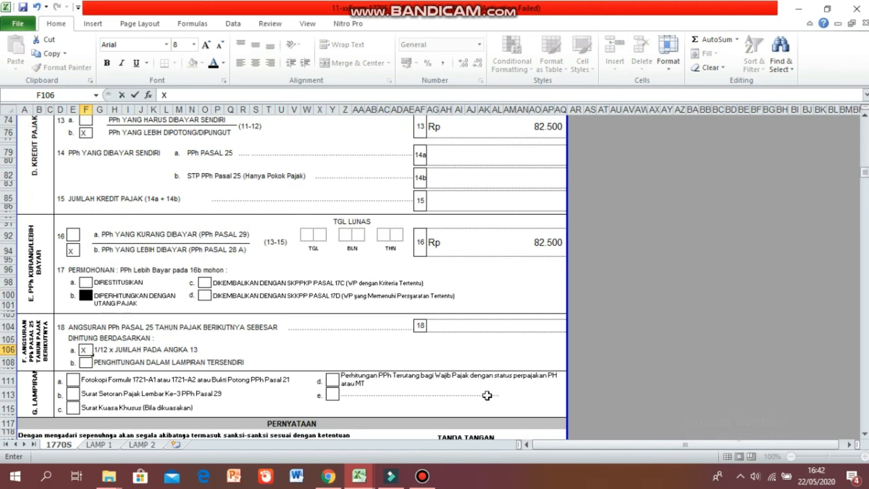
Set line 18 to the formula =1/12*AG74, one twelfth of line 13.
{"action": "left_click", "coordinate": [463, 331]}
{"action": "type", "text": "=1/12*"}
{"action": "left_click", "coordinate": [482, 126]}
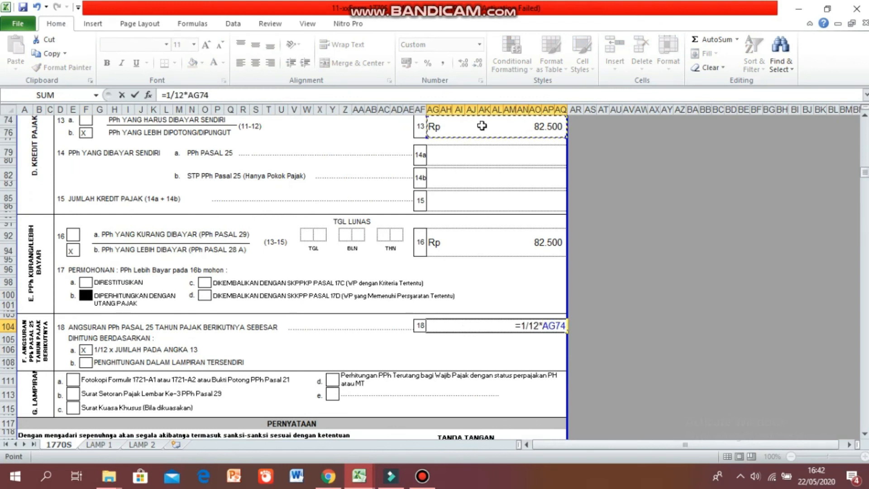
{"action": "key", "text": "Return"}
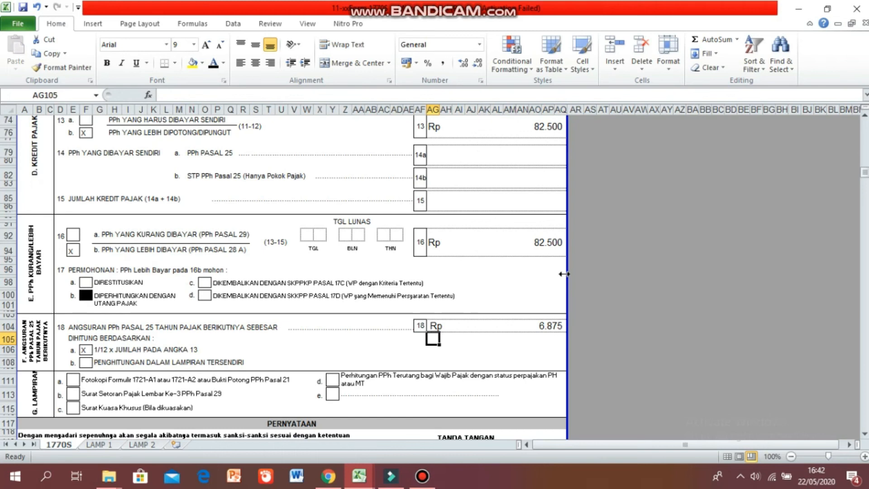
Mark attachment a, Fotokopi Formulir 1721-A1 atau 1721-A2, with an X.
{"action": "scroll", "coordinate": [564, 274], "scroll_direction": "down", "scroll_amount": 1}
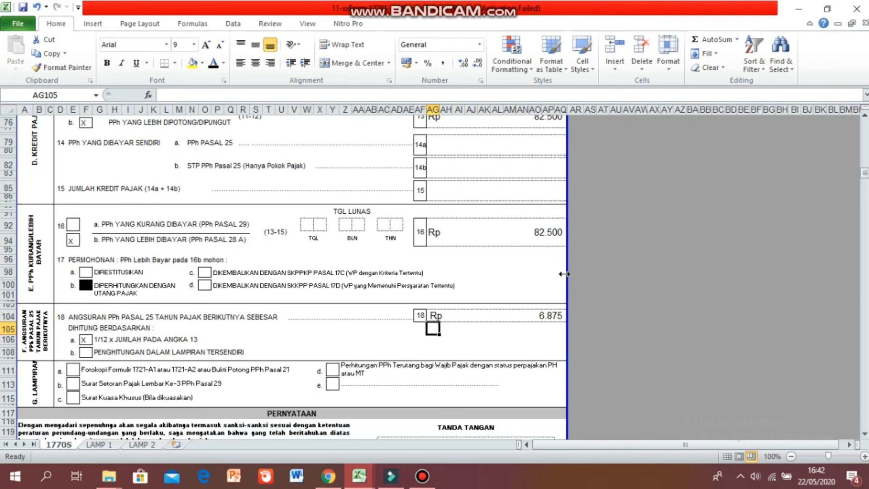
{"action": "scroll", "coordinate": [564, 273], "scroll_direction": "down", "scroll_amount": 2}
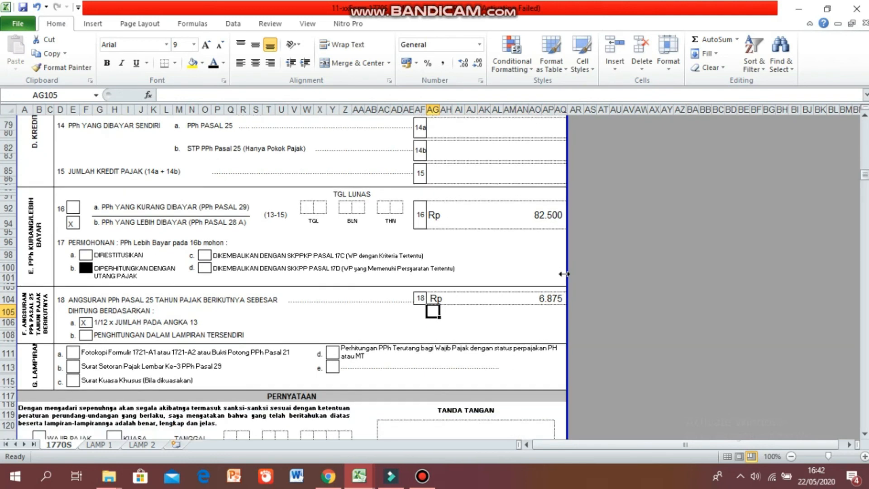
{"action": "scroll", "coordinate": [564, 274], "scroll_direction": "down", "scroll_amount": 4}
{"action": "left_click", "coordinate": [75, 308]}
{"action": "type", "text": "X"}
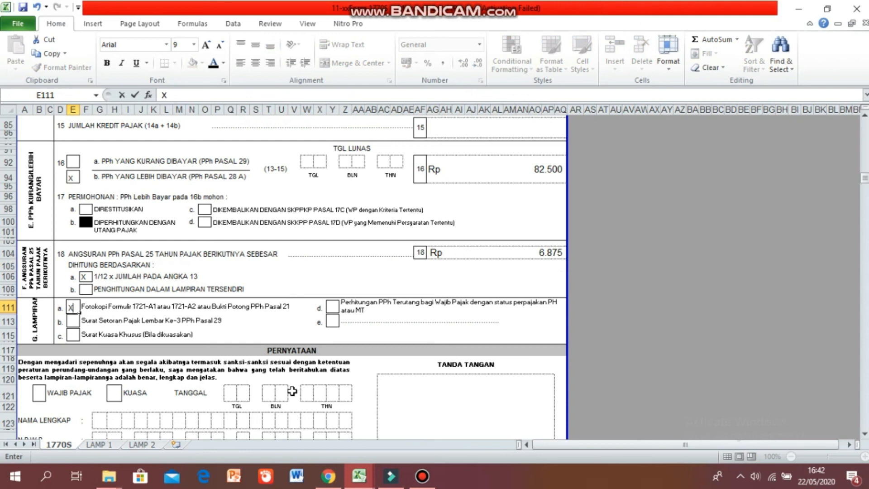
Mark the WAJIB PAJAK box in the PERNYATAAN section with an X.
{"action": "scroll", "coordinate": [292, 392], "scroll_direction": "down", "scroll_amount": 1}
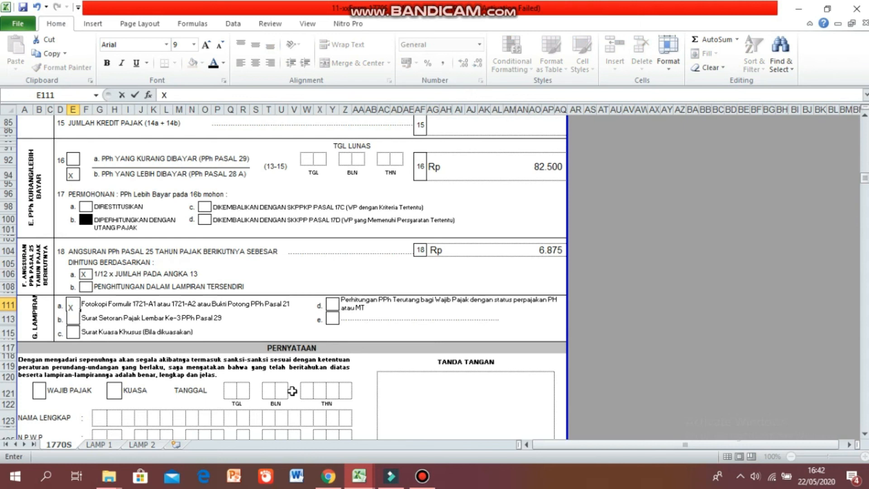
{"action": "scroll", "coordinate": [292, 391], "scroll_direction": "down", "scroll_amount": 1}
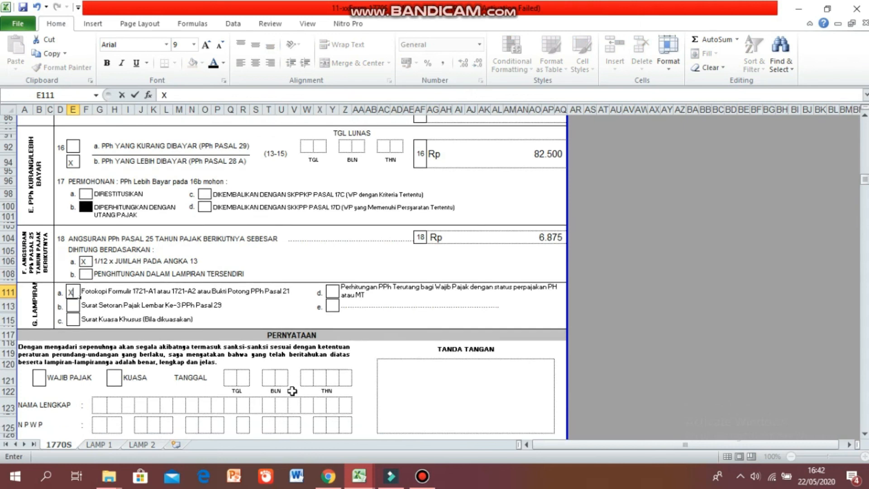
{"action": "scroll", "coordinate": [292, 391], "scroll_direction": "down", "scroll_amount": 1}
{"action": "scroll", "coordinate": [292, 391], "scroll_direction": "down", "scroll_amount": 1}
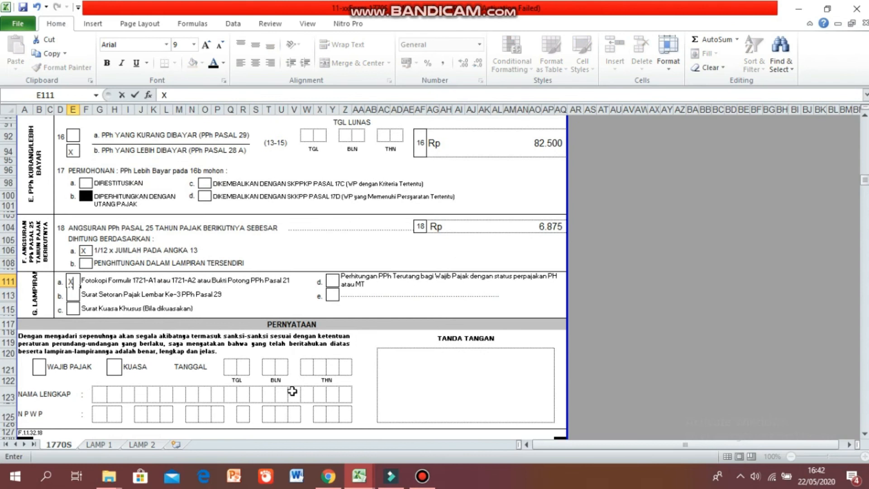
{"action": "scroll", "coordinate": [292, 391], "scroll_direction": "down", "scroll_amount": 1}
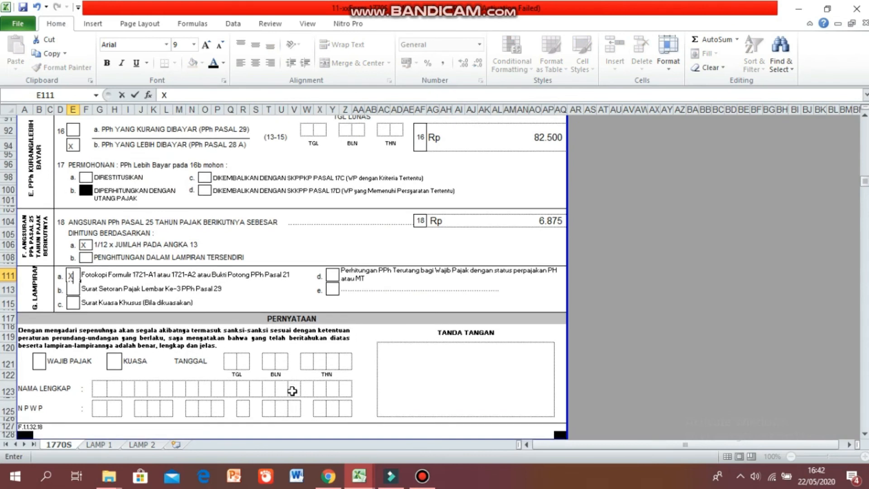
{"action": "scroll", "coordinate": [292, 391], "scroll_direction": "down", "scroll_amount": 3}
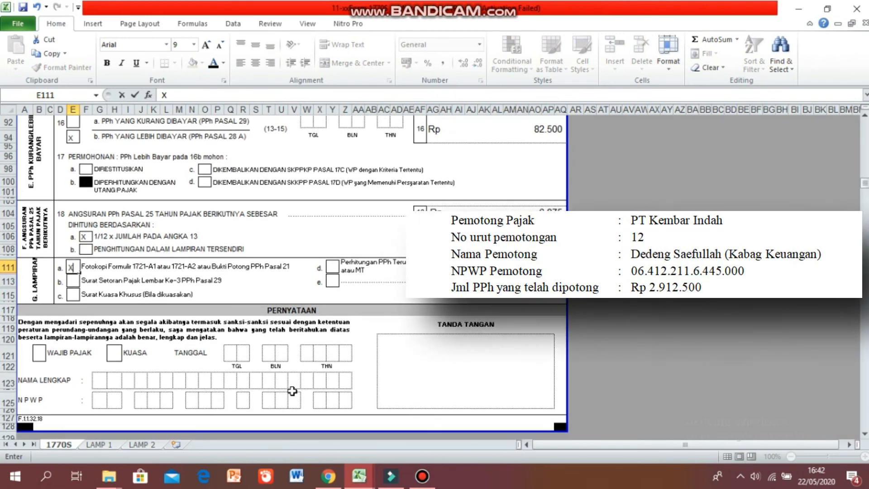
{"action": "scroll", "coordinate": [292, 391], "scroll_direction": "down", "scroll_amount": 3}
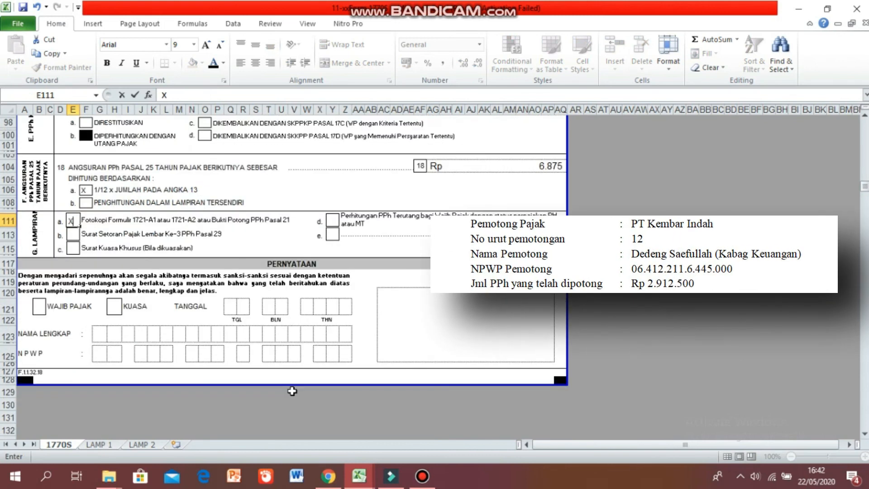
{"action": "left_click", "coordinate": [39, 307]}
{"action": "type", "text": "X"}
Enter the taxpayer's full name in the NAMA LENGKAP boxes, one letter per box.
{"action": "left_click", "coordinate": [101, 335]}
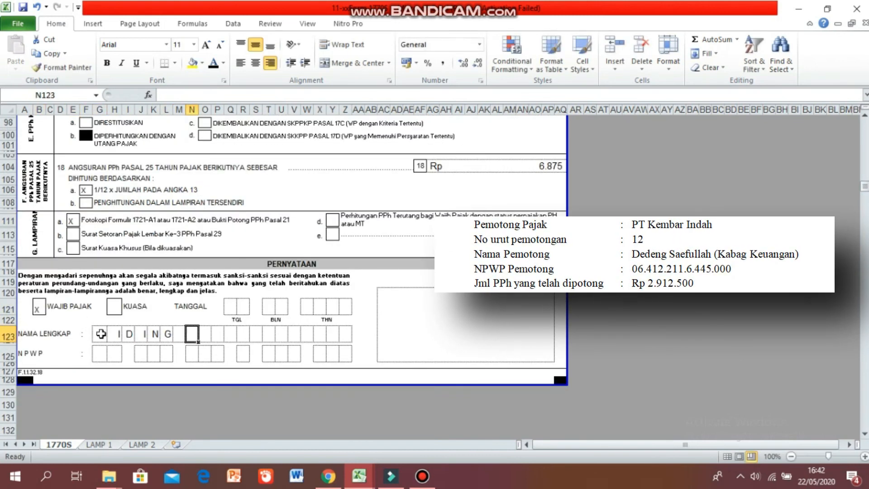
Fill in the taxpayer's NPWP number, one digit per box.
{"action": "left_click", "coordinate": [102, 353]}
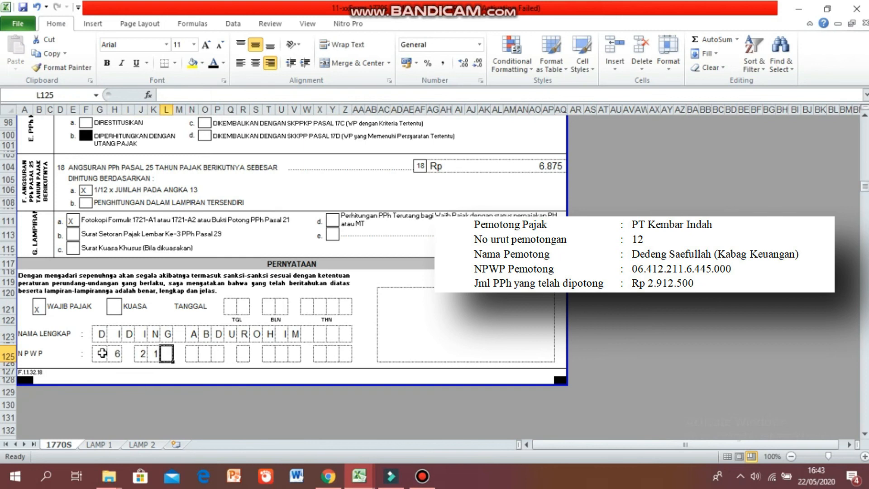
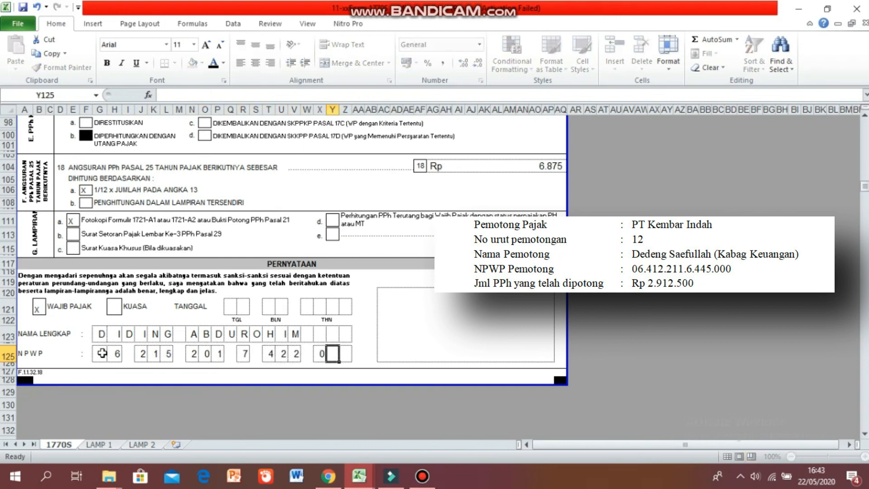
Enter the declaration date as 30 01 2020 in the TANGGAL boxes.
{"action": "left_click", "coordinate": [230, 310]}
{"action": "type", "text": "3\t0\t\t0\t1\t\t2\t0\t2\t0"}
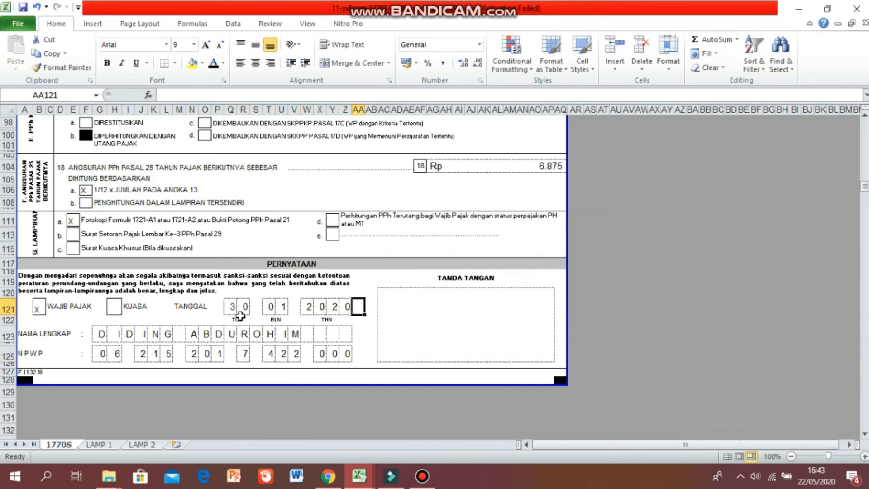